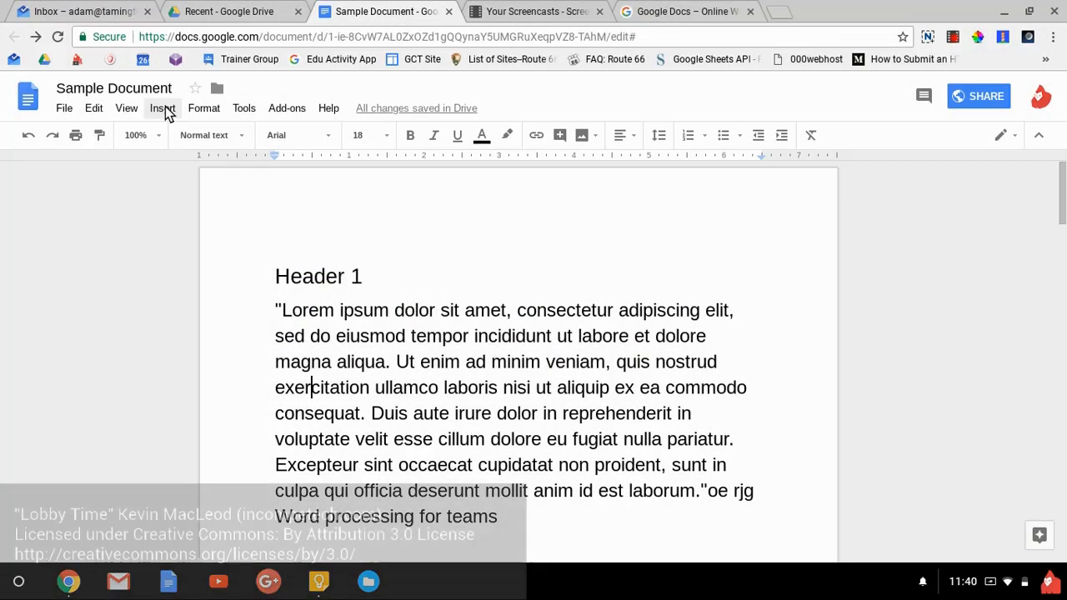
# Search the web for "puppies" and insert the image of the golden puppy with a red collar into the first paragraph.
pyautogui.click(162, 108)
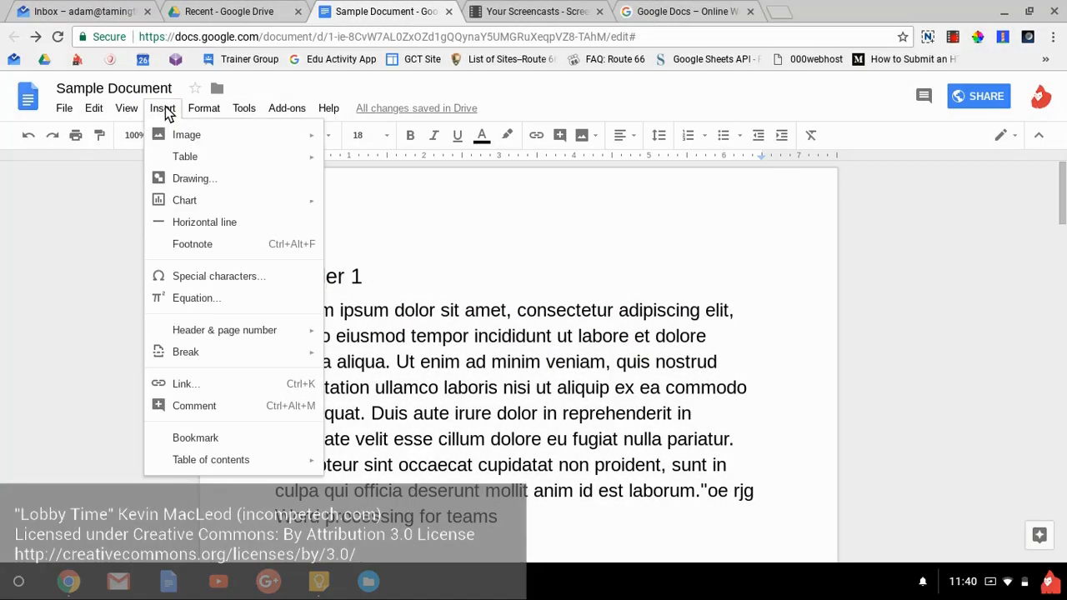
pyautogui.moveTo(173, 141)
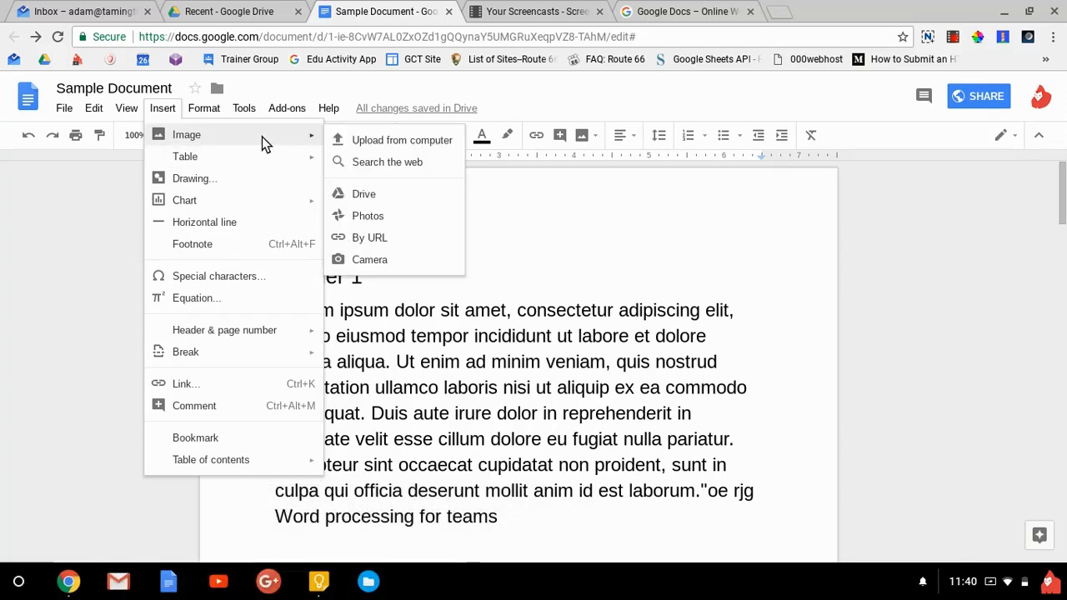
pyautogui.click(399, 163)
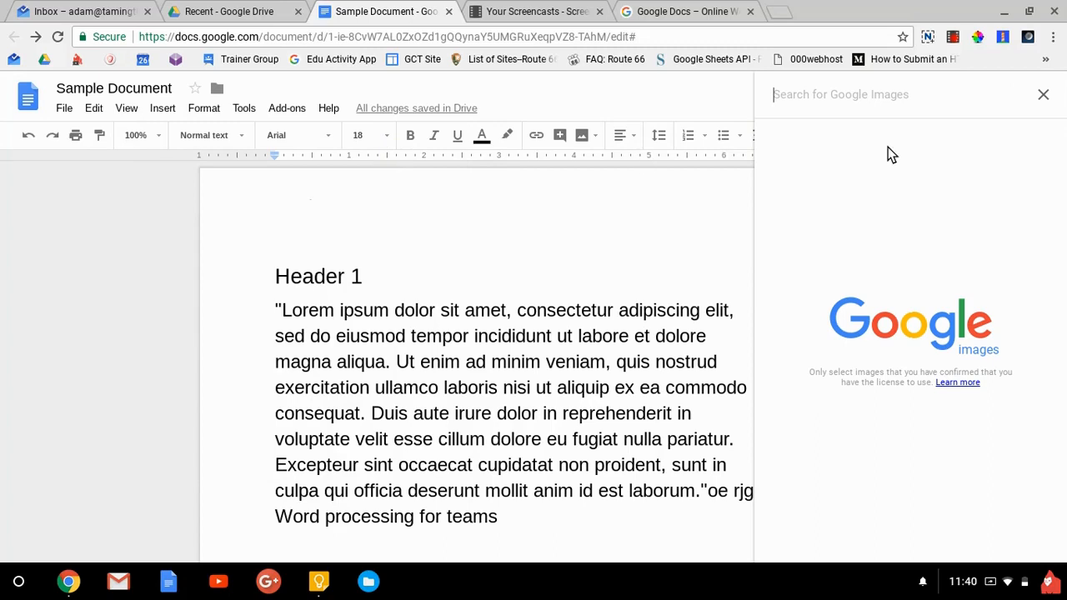
pyautogui.write('puppies')
pyautogui.press('Return')
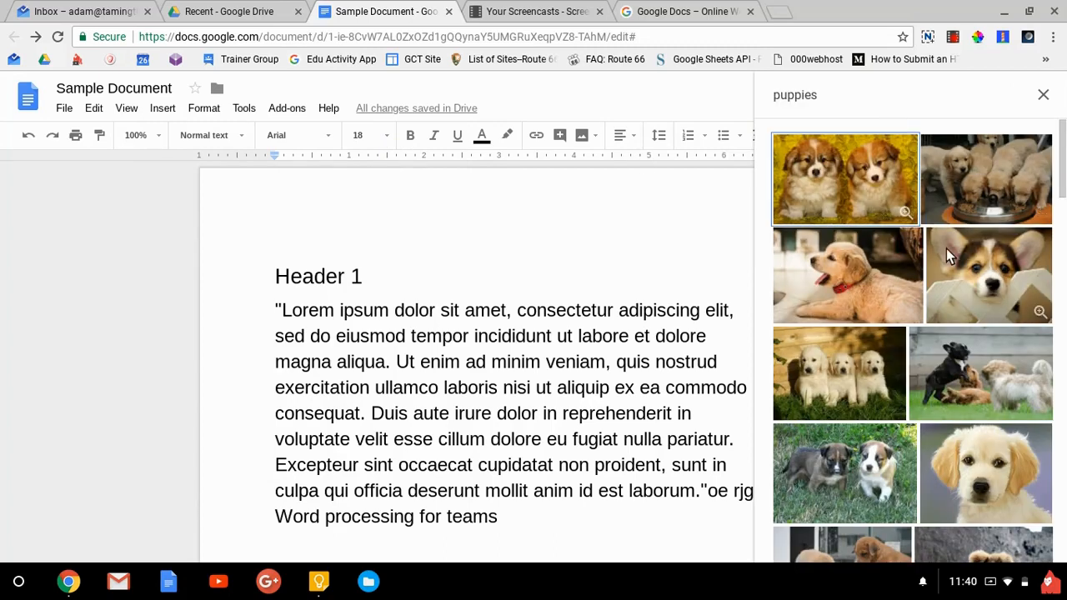
pyautogui.doubleClick(858, 280)
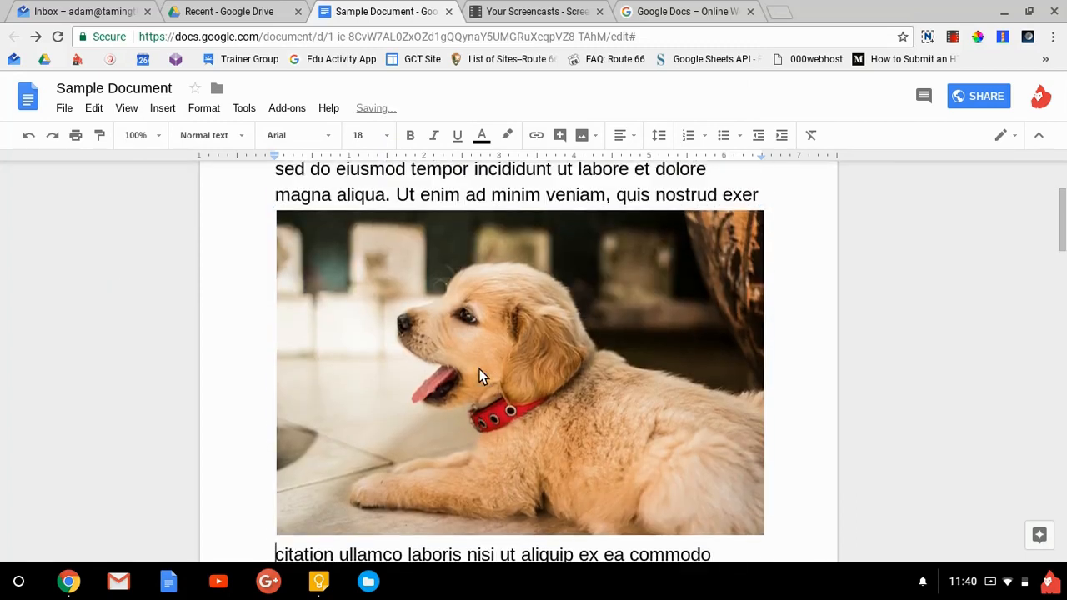
# Shrink the puppy image to about half its width and try break text and in-line placement before choosing wrap text.
pyautogui.click(479, 376)
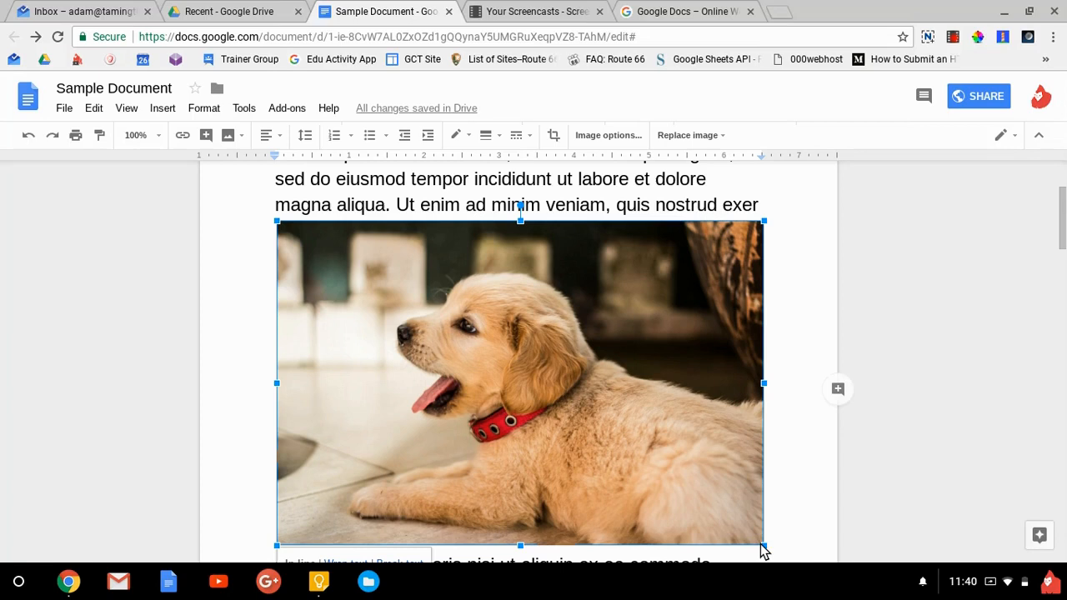
pyautogui.moveTo(764, 547); pyautogui.dragTo(458, 379)
pyautogui.click(400, 395)
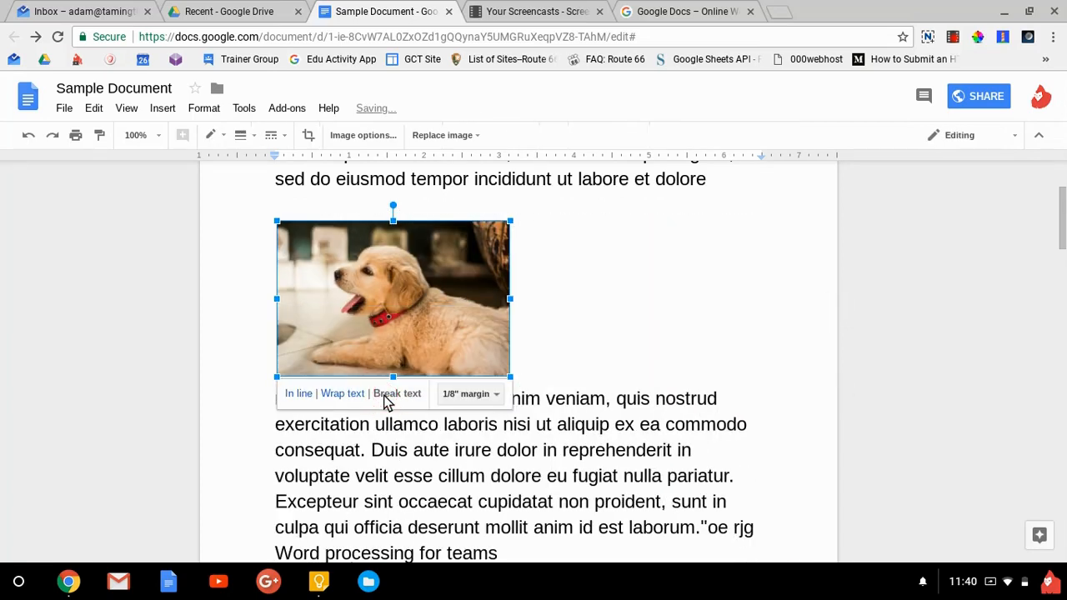
pyautogui.click(347, 398)
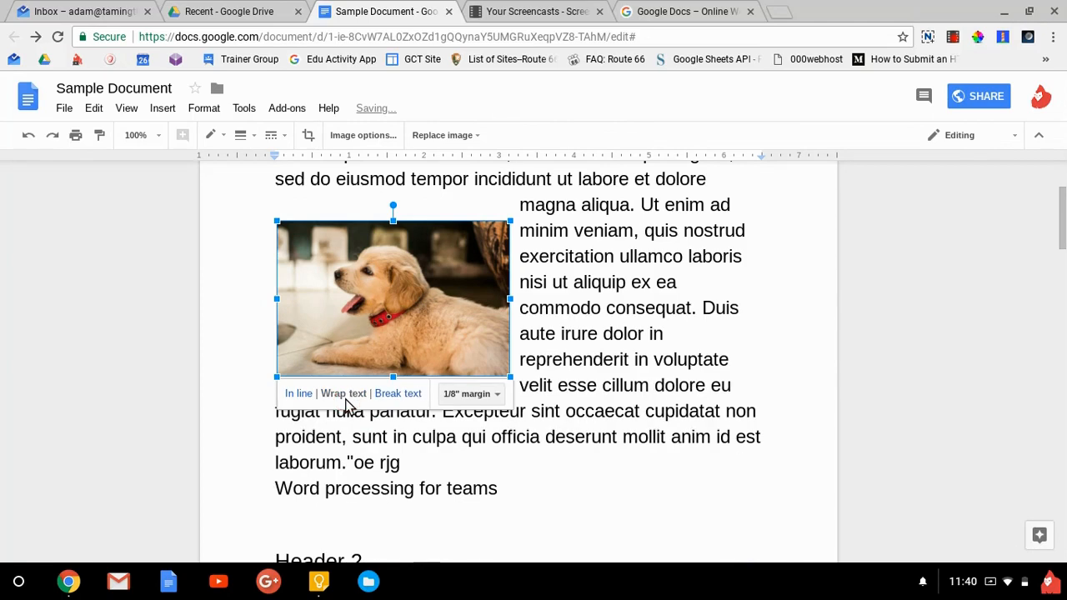
pyautogui.click(292, 395)
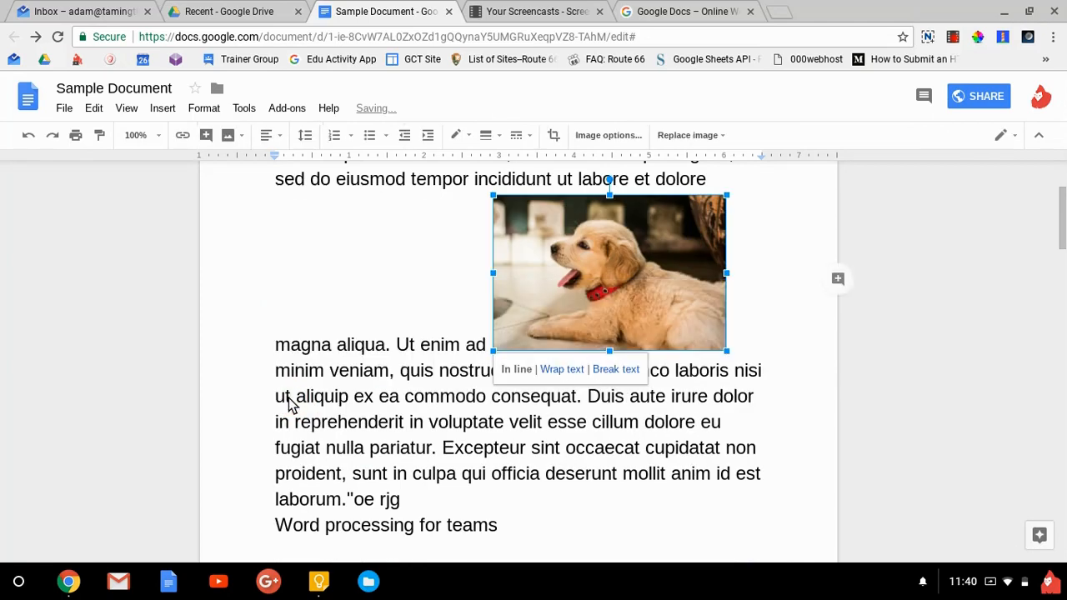
pyautogui.click(560, 369)
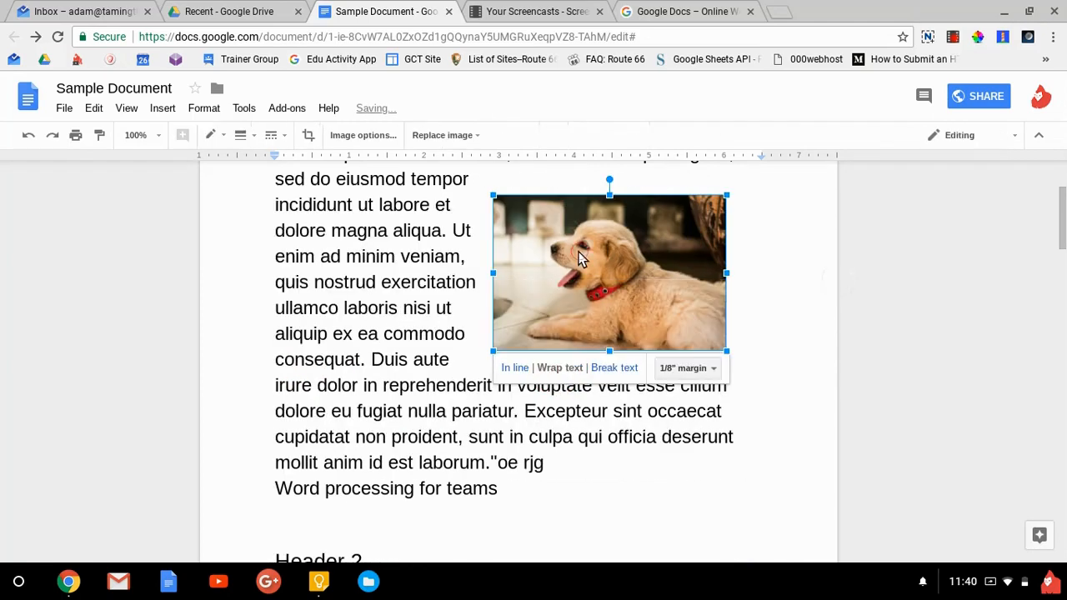
# Delete the puppy image from the first paragraph.
pyautogui.press('Delete')
pyautogui.scroll(1, 423, 305)
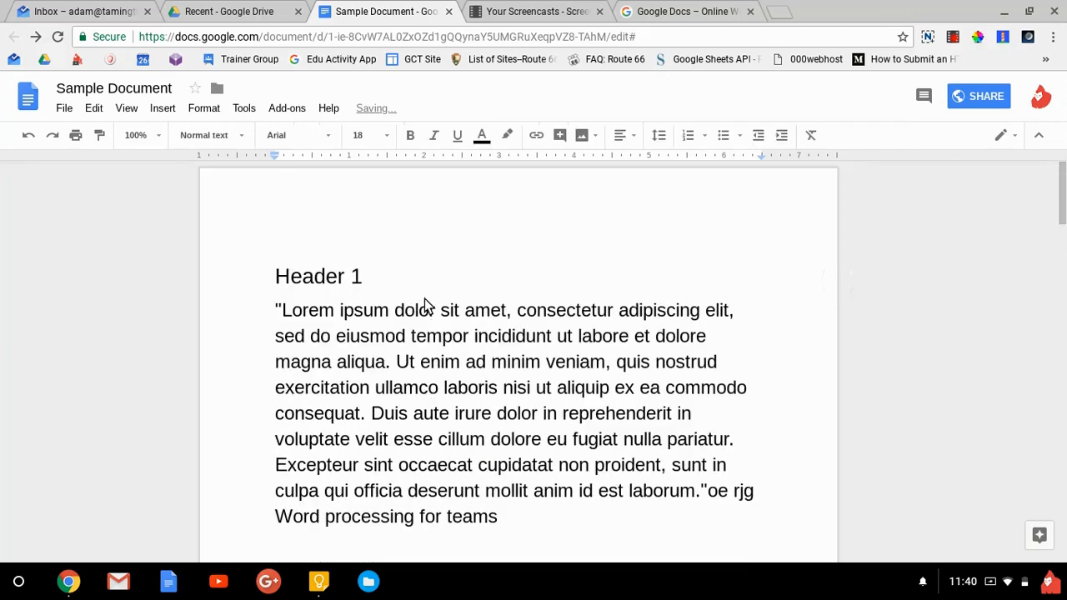
# Insert a table of four columns and three rows below Header 1 and narrow its first column.
pyautogui.click(164, 109)
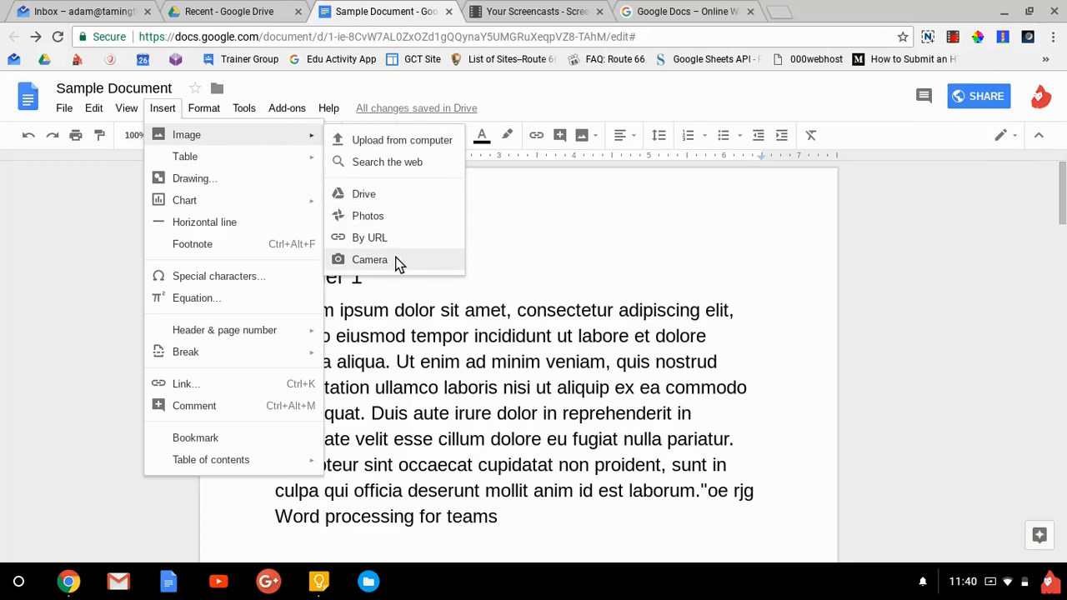
pyautogui.moveTo(269, 163)
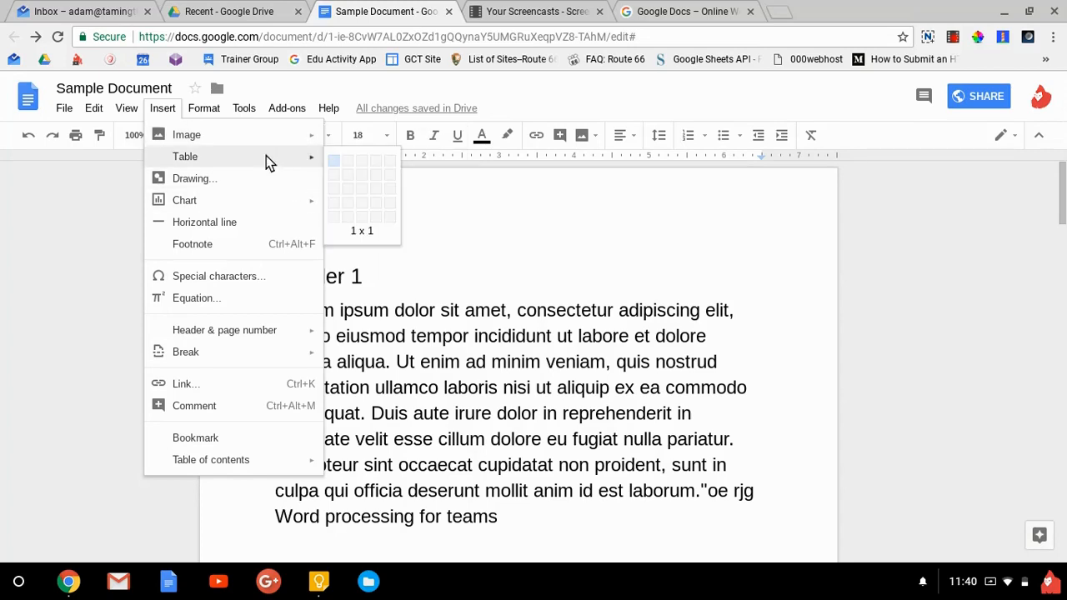
pyautogui.click(377, 195)
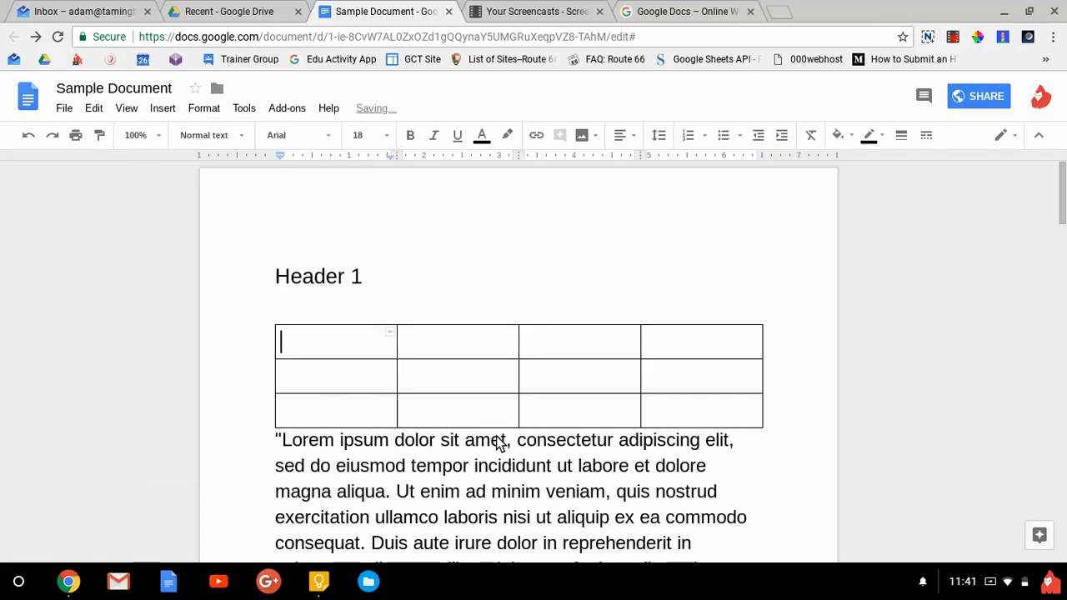
pyautogui.click(397, 353)
pyautogui.moveTo(396, 353); pyautogui.dragTo(363, 346)
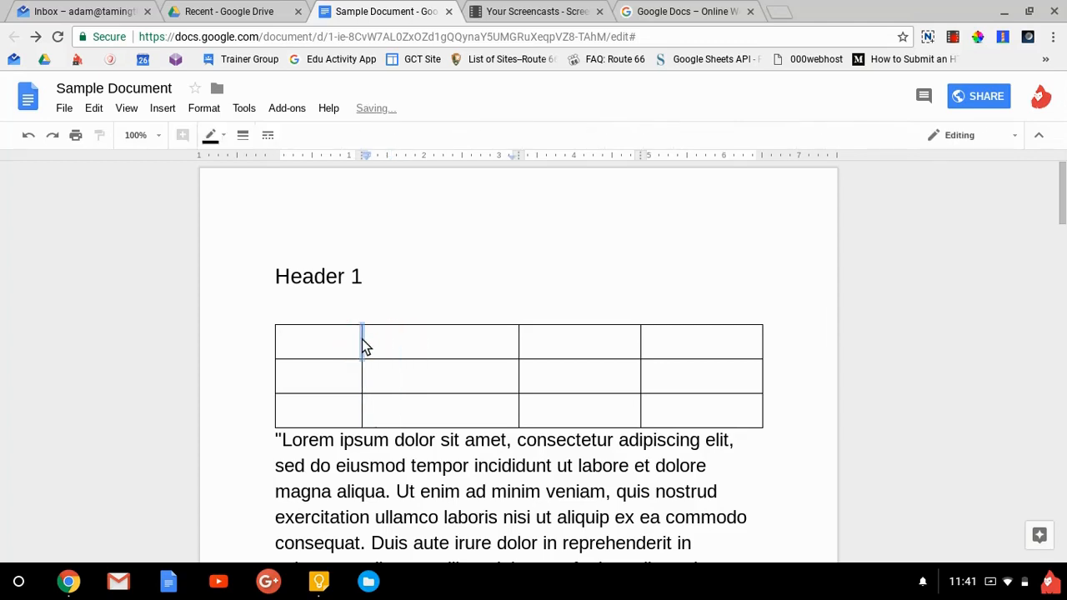
# Undo the column resize and the table insertion.
pyautogui.hotkey('ctrl', 'z')
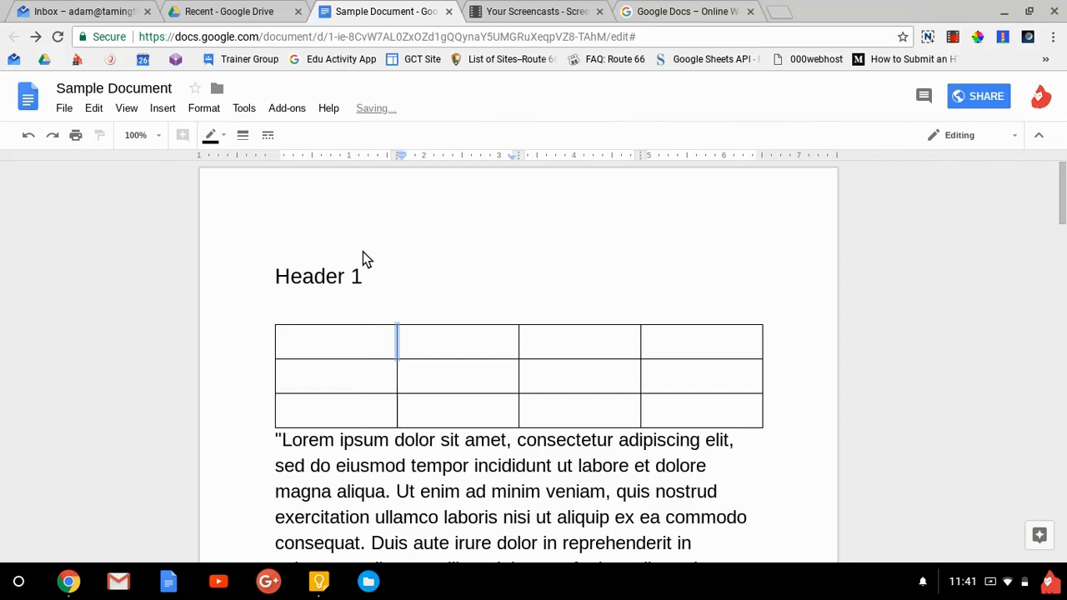
pyautogui.hotkey('ctrl', 'z')
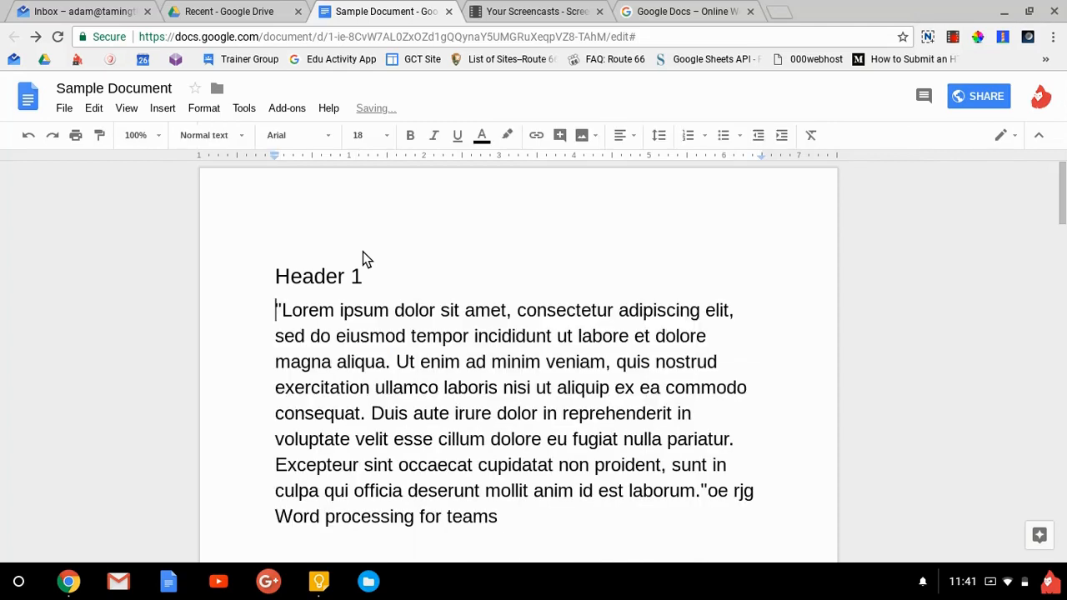
# Create a drawing with the Scribble line tool, with loose loops and a small smiley face below them, and save it into the document.
pyautogui.click(163, 109)
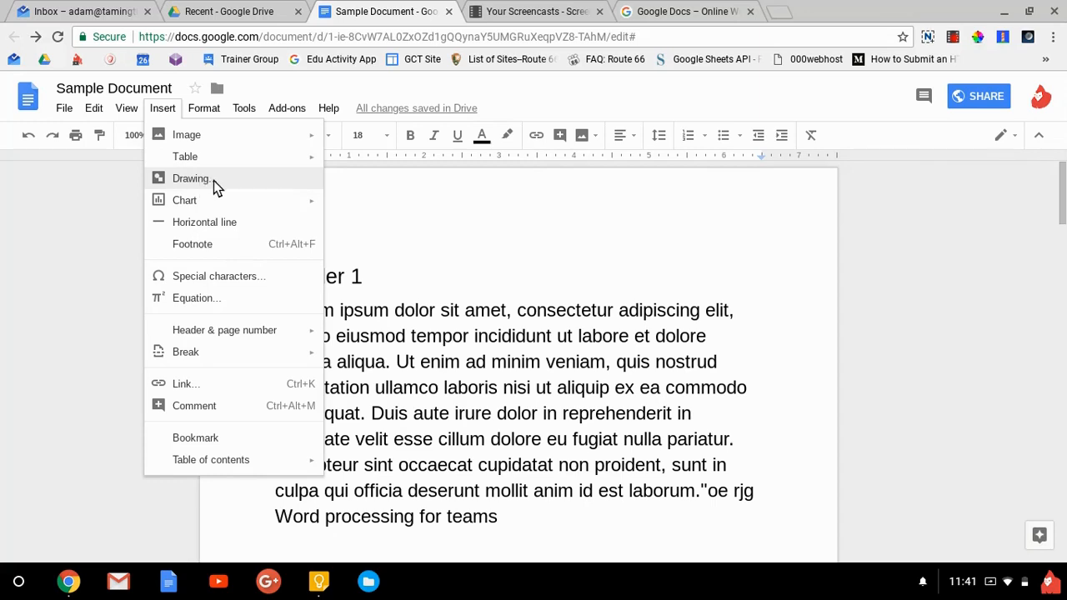
pyautogui.click(213, 180)
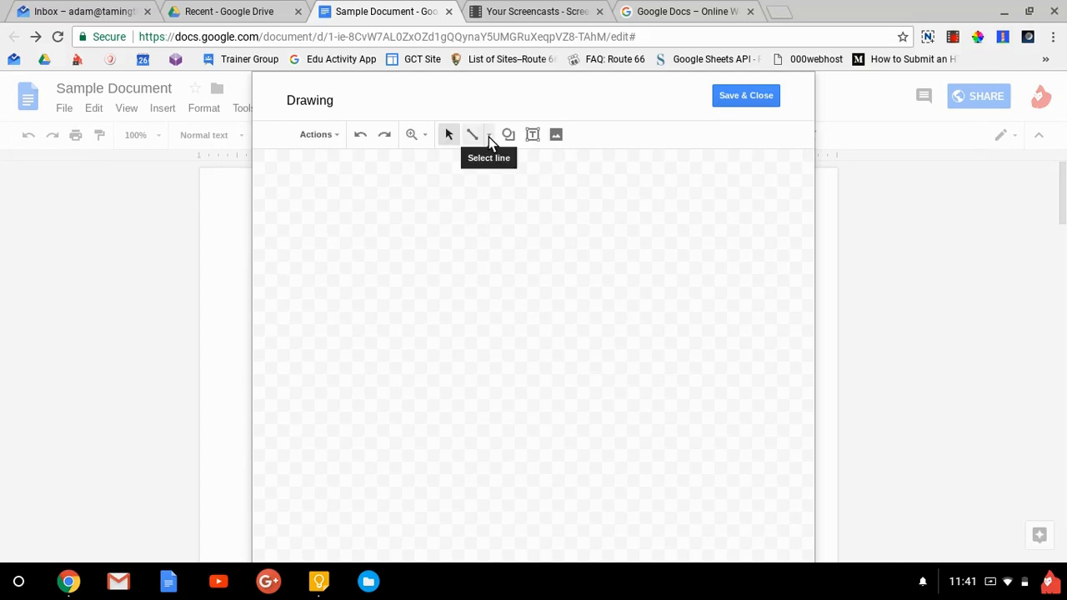
pyautogui.click(488, 135)
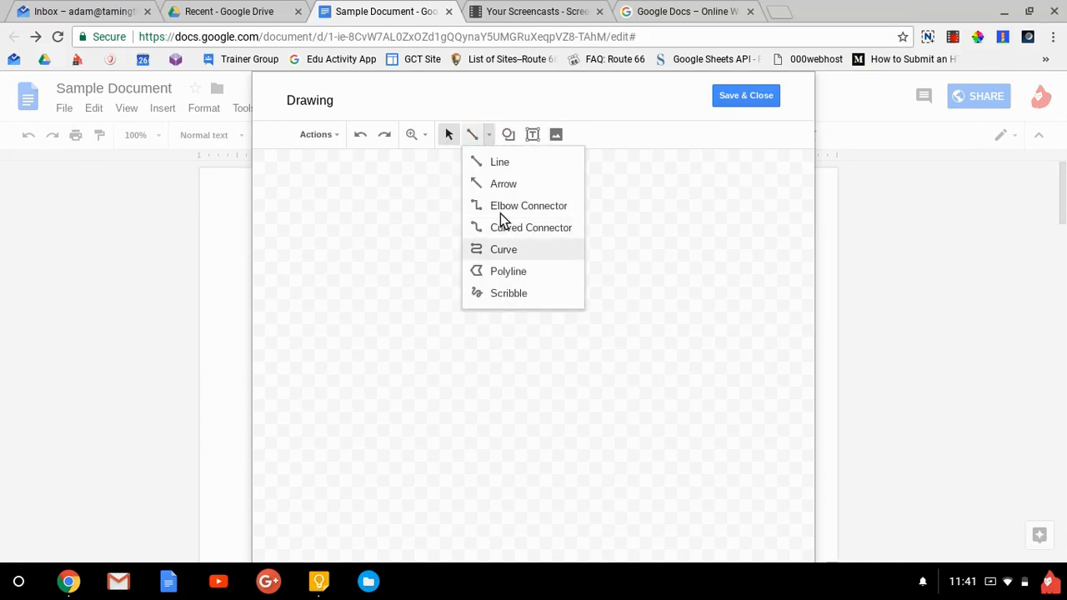
pyautogui.click(506, 293)
pyautogui.moveTo(422, 236)
pyautogui.mouseDown()
pyautogui.moveTo(448, 225)
pyautogui.moveTo(431, 316)
pyautogui.moveTo(391, 330)
pyautogui.moveTo(596, 261)
pyautogui.mouseUp()
pyautogui.moveTo(373, 437)
pyautogui.mouseDown()
pyautogui.moveTo(436, 422)
pyautogui.moveTo(435, 413)
pyautogui.mouseUp()
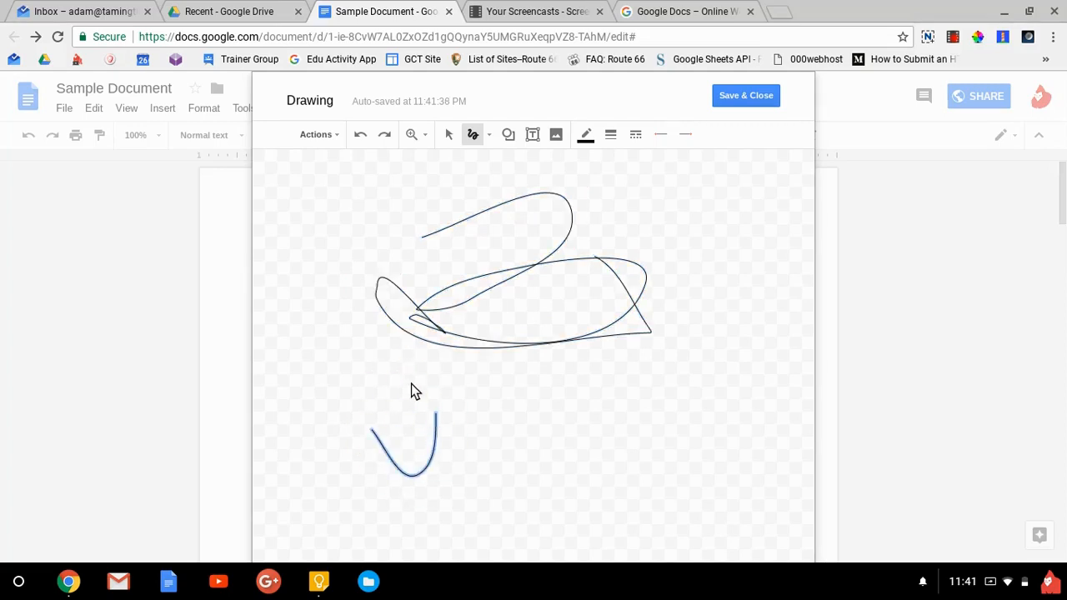
pyautogui.moveTo(379, 383); pyautogui.dragTo(411, 410)
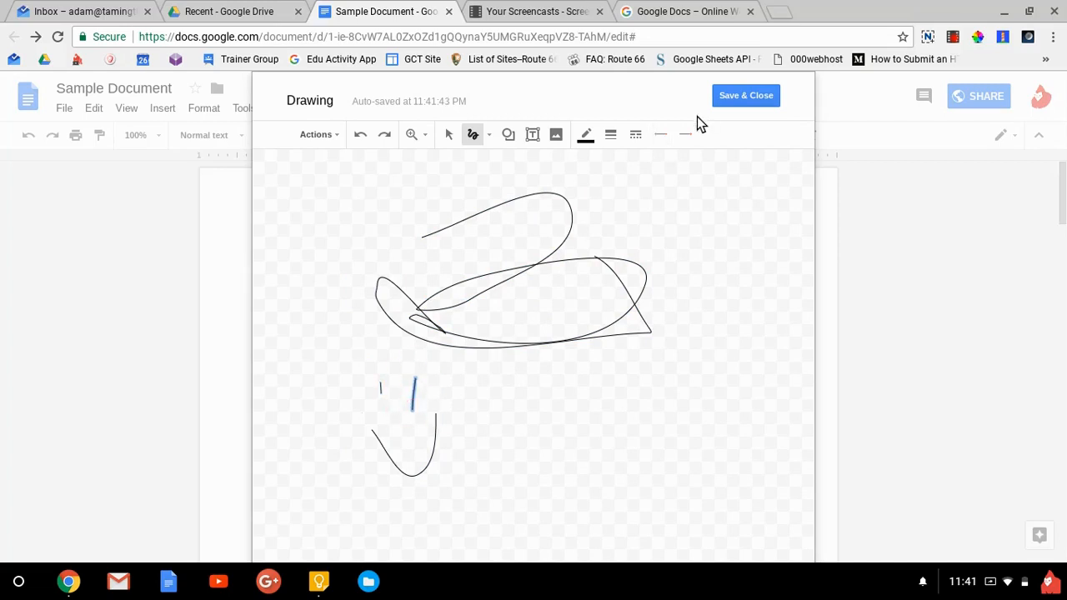
pyautogui.click(745, 98)
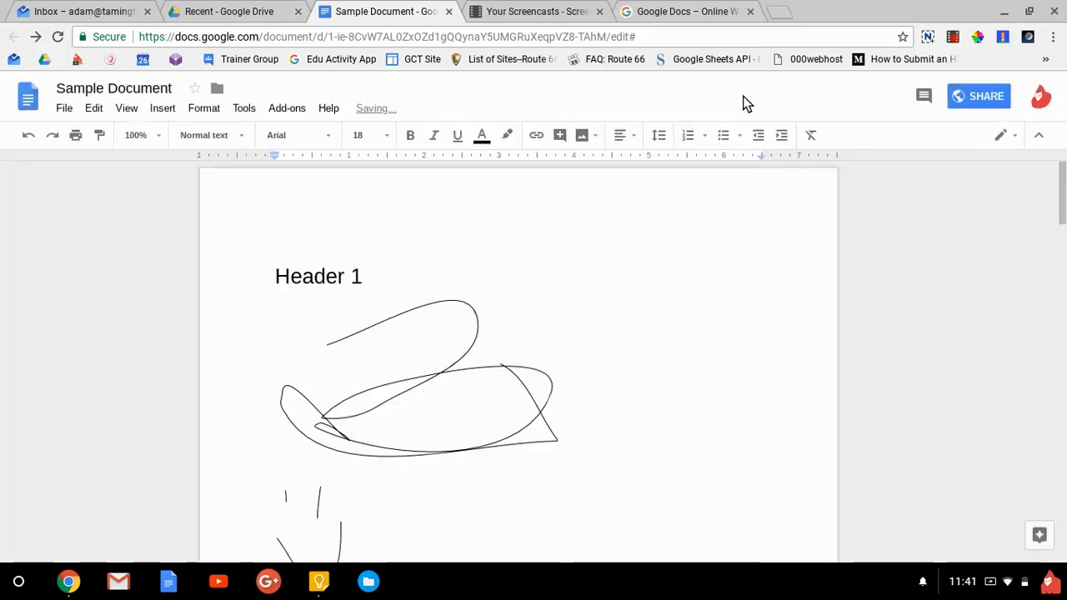
# Shrink the inserted scribble drawing proportionally and delete it from the document.
pyautogui.scroll(-2, 534, 233)
pyautogui.scroll(1, 464, 280)
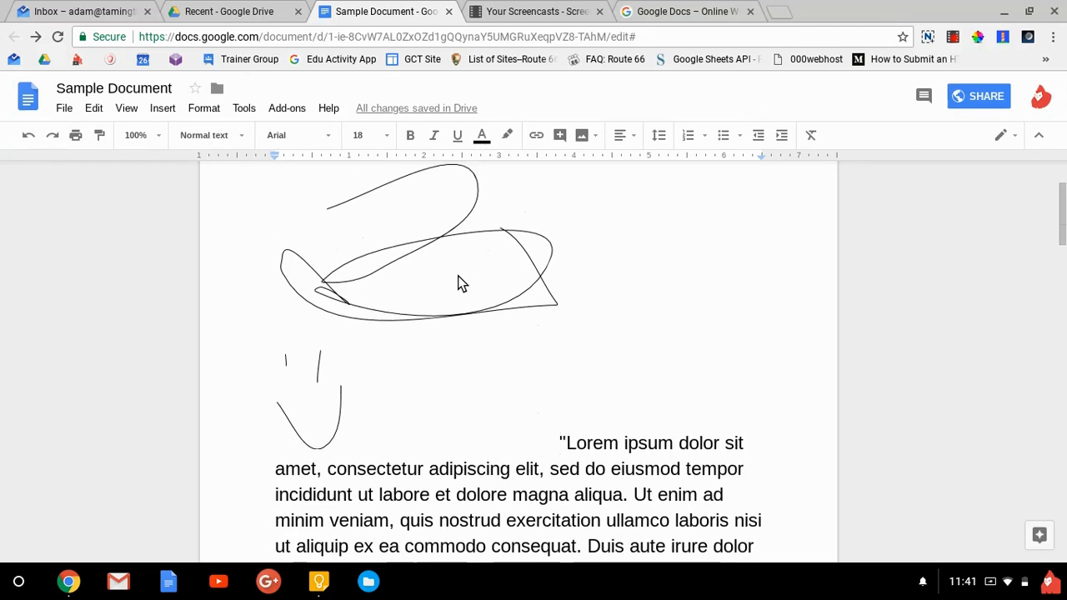
pyautogui.click(459, 283)
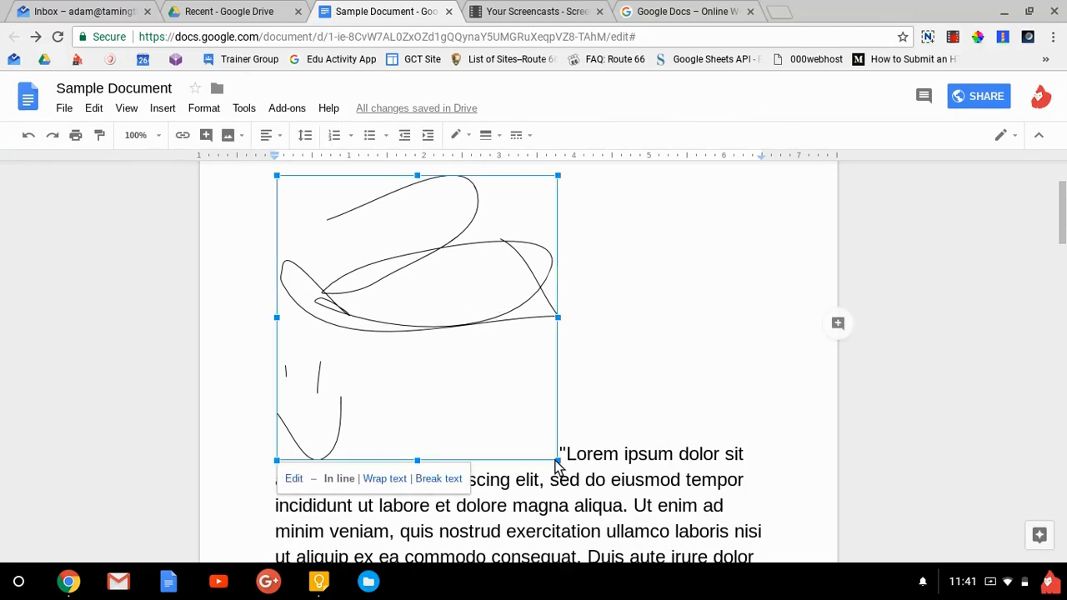
pyautogui.moveTo(557, 459); pyautogui.dragTo(453, 358)
pyautogui.scroll(1, 645, 326)
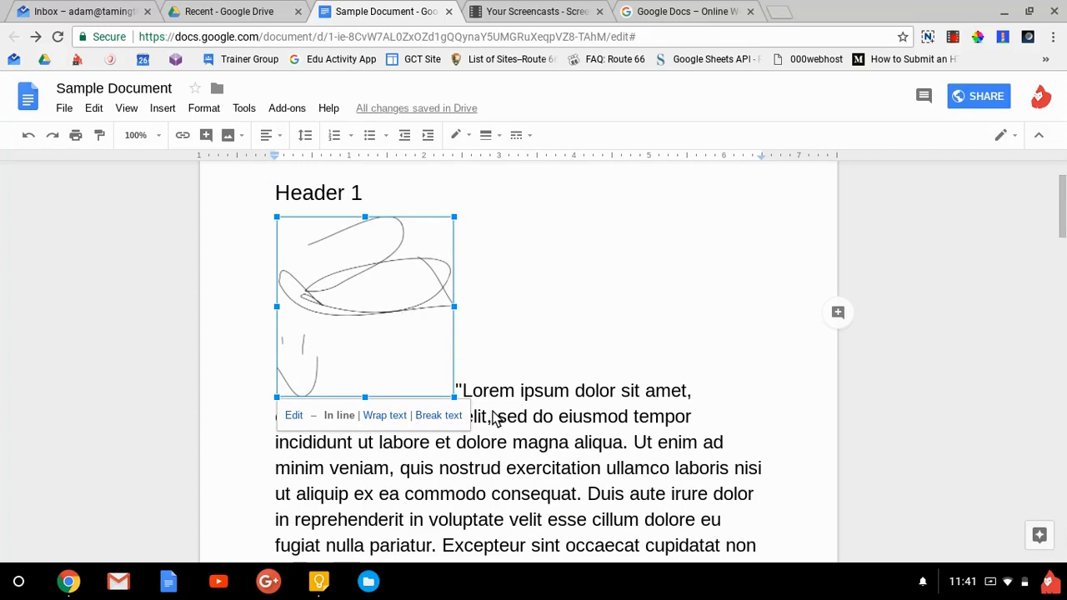
pyautogui.press('Delete')
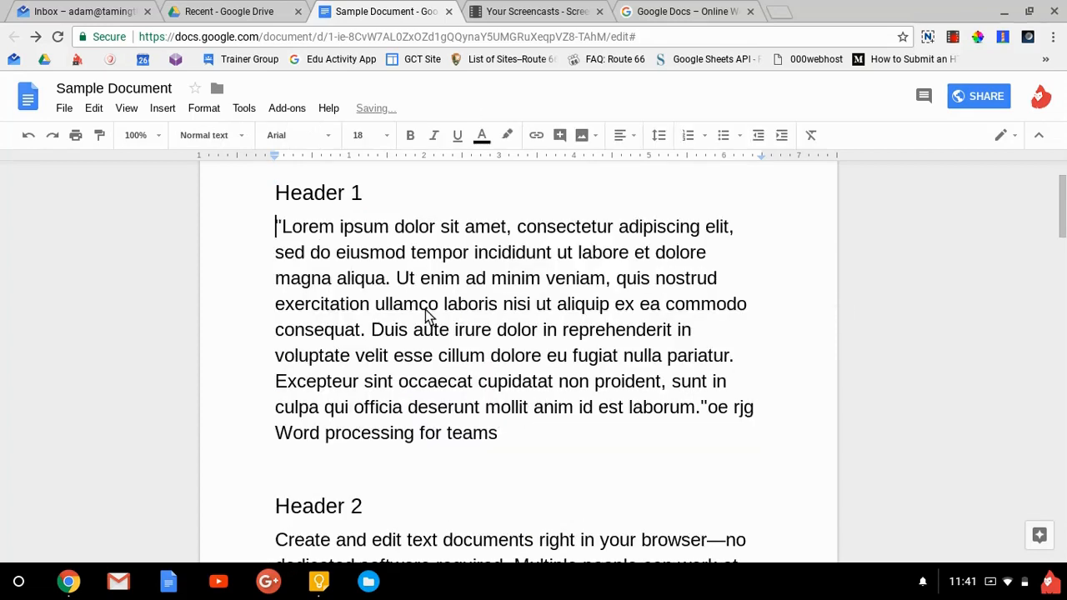
# Insert a column chart below Header 1, before the first paragraph.
pyautogui.click(207, 115)
pyautogui.click(169, 114)
pyautogui.click(165, 110)
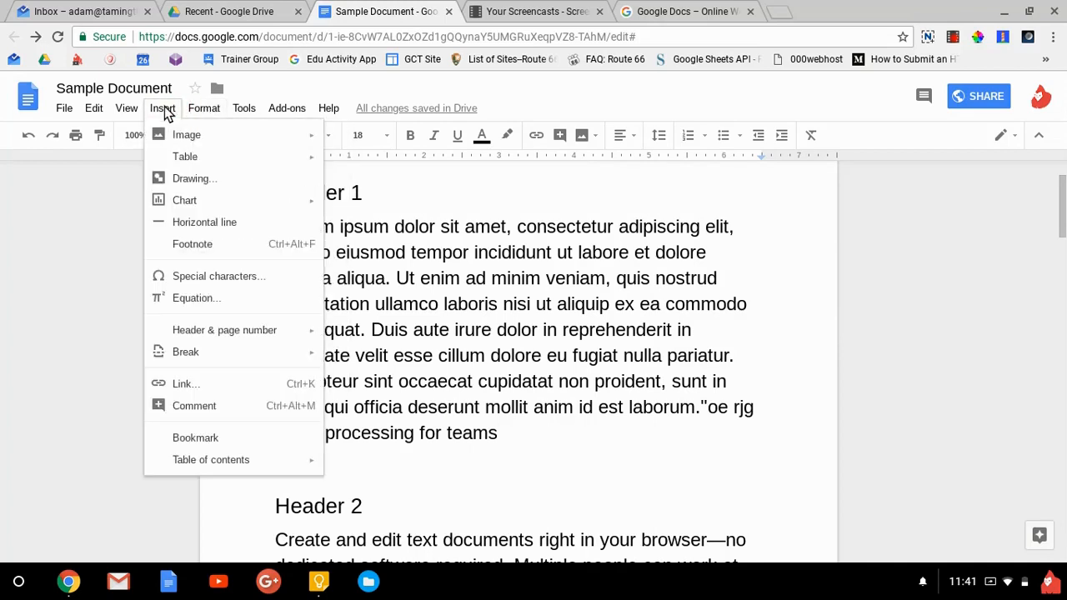
pyautogui.moveTo(210, 210)
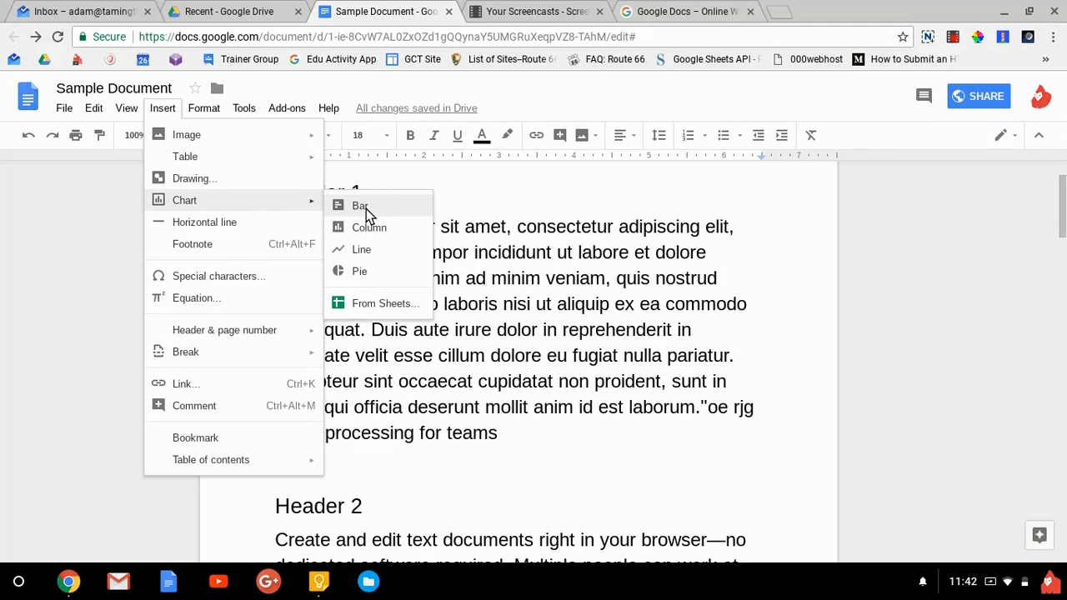
pyautogui.click(389, 226)
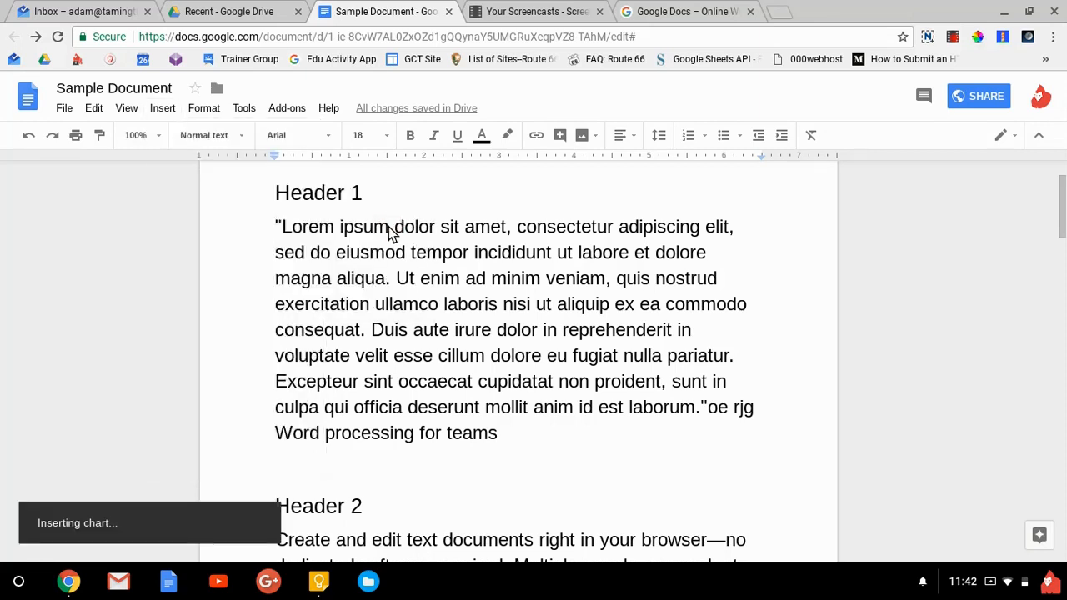
pyautogui.scroll(-1, 592, 362)
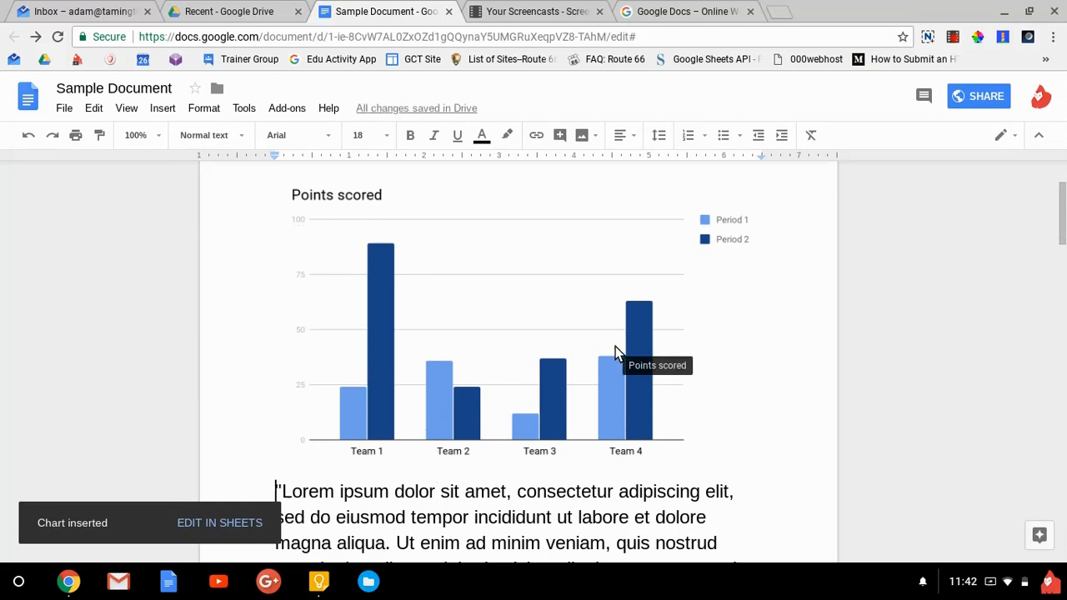
# Open the source spreadsheet linked to the Points scored chart.
pyautogui.click(615, 346)
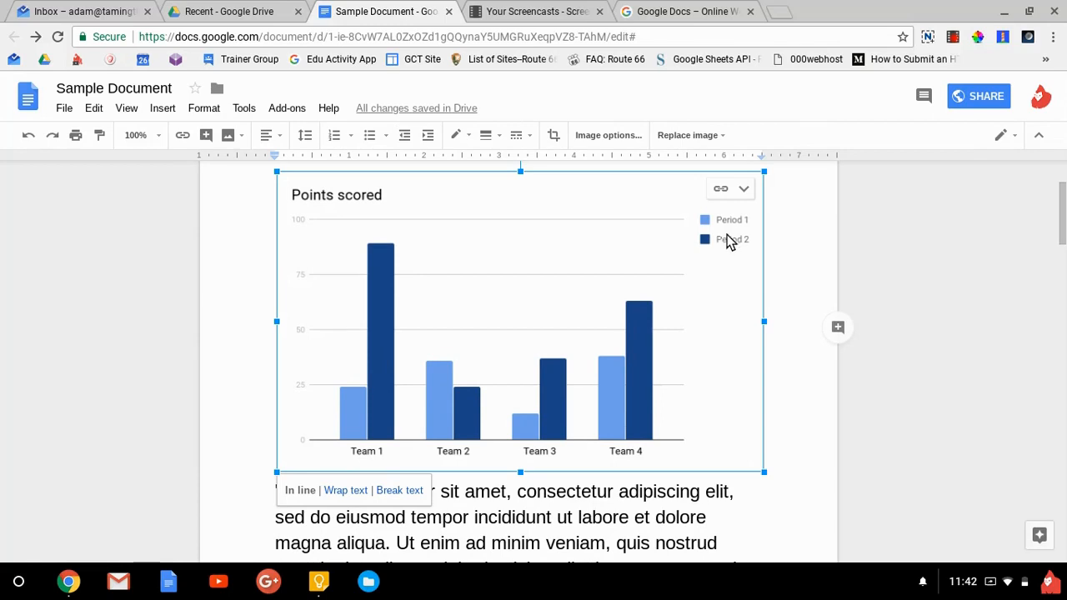
pyautogui.click(723, 192)
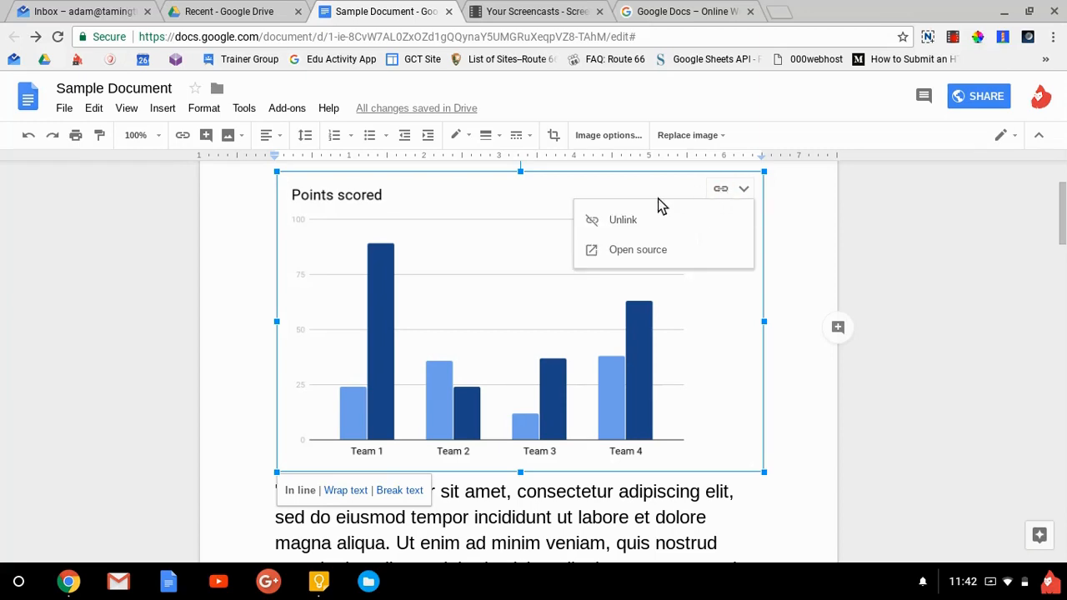
pyautogui.click(636, 255)
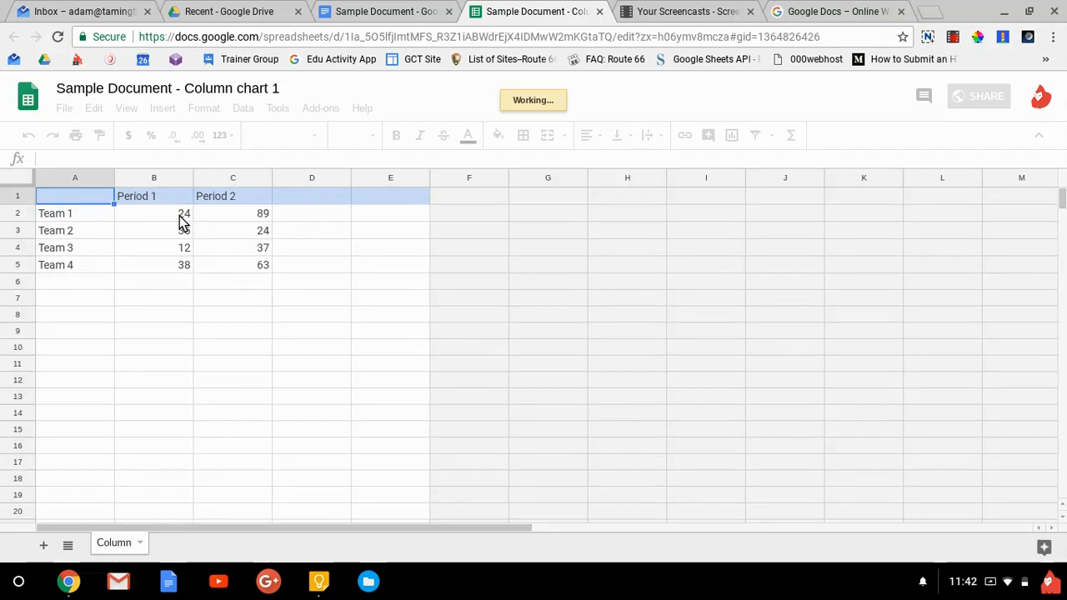
# Enter Period 1 scores of 10 for Team 1, 5 for Team 2 and 129 for Team 3.
pyautogui.click(180, 216)
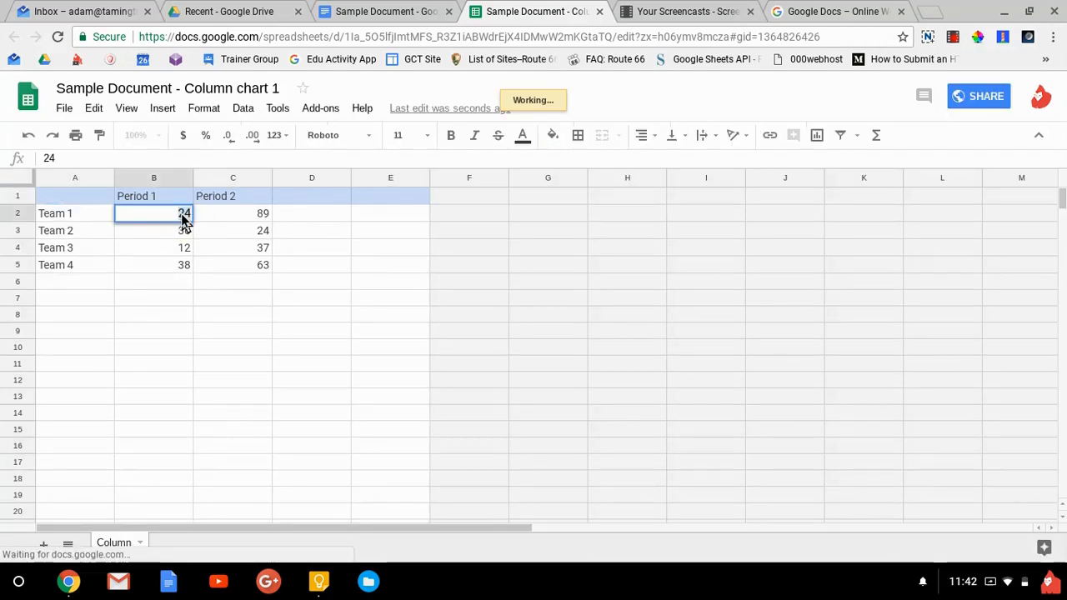
pyautogui.write('10')
pyautogui.click(185, 235)
pyautogui.write('5')
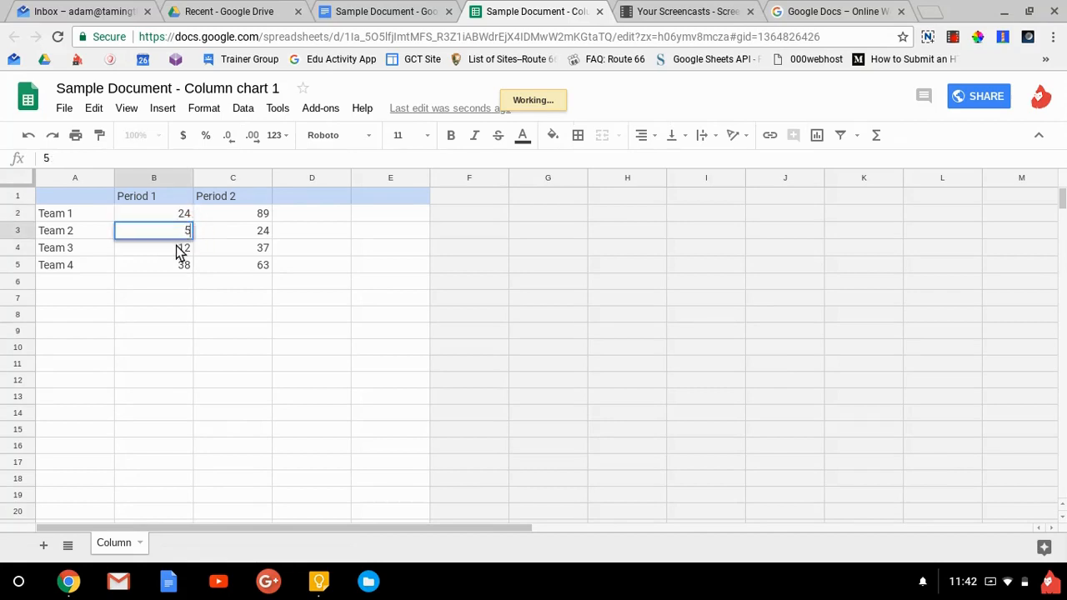
pyautogui.click(177, 251)
pyautogui.write('129')
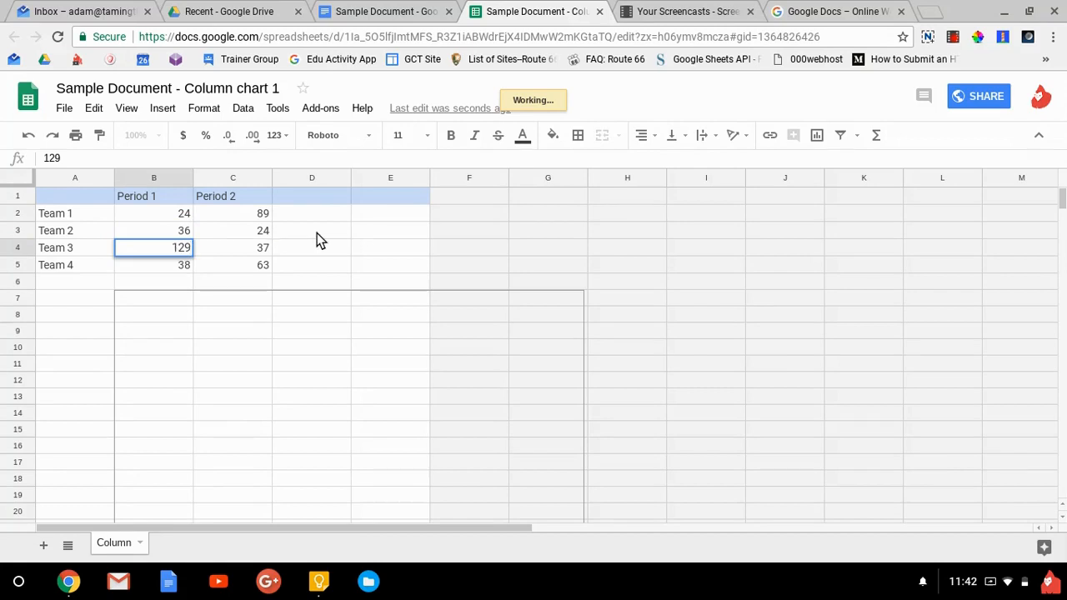
# Switch to Sample Document and check the Points scored chart for the edited scores.
pyautogui.click(381, 7)
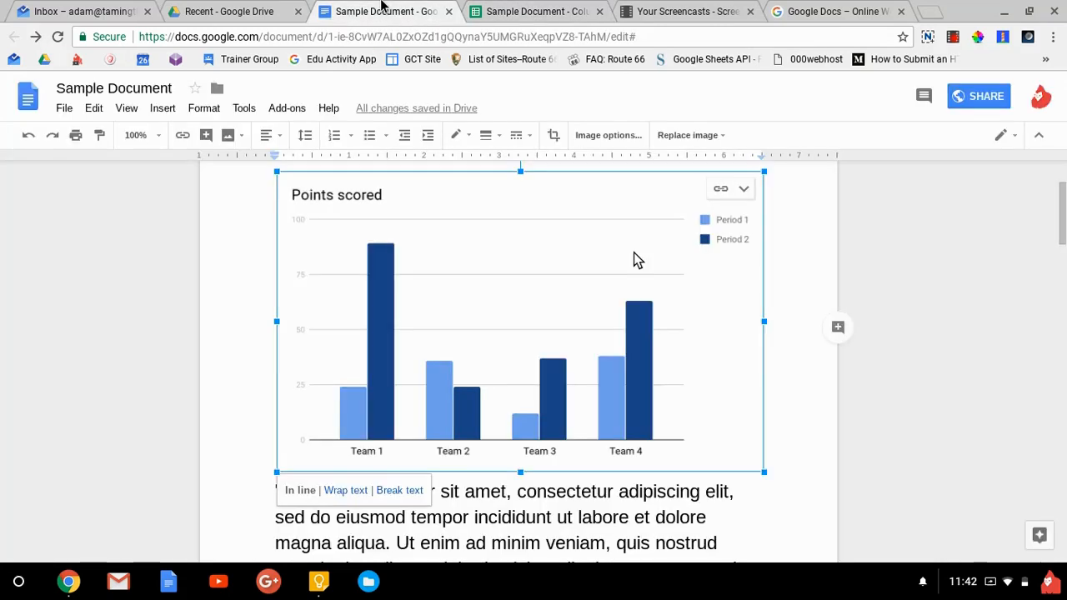
pyautogui.click(385, 325)
pyautogui.scroll(-1, 485, 260)
pyautogui.scroll(2, 486, 260)
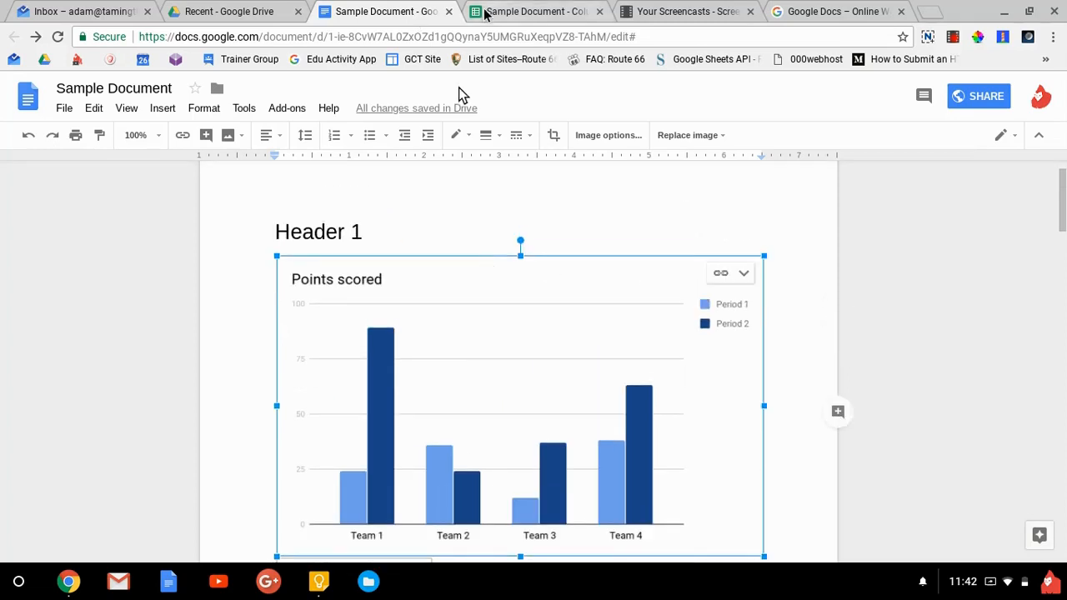
# Return to the chart's source spreadsheet, commit Team 3's Period 1 entry of 129 and review the chart there.
pyautogui.click(534, 10)
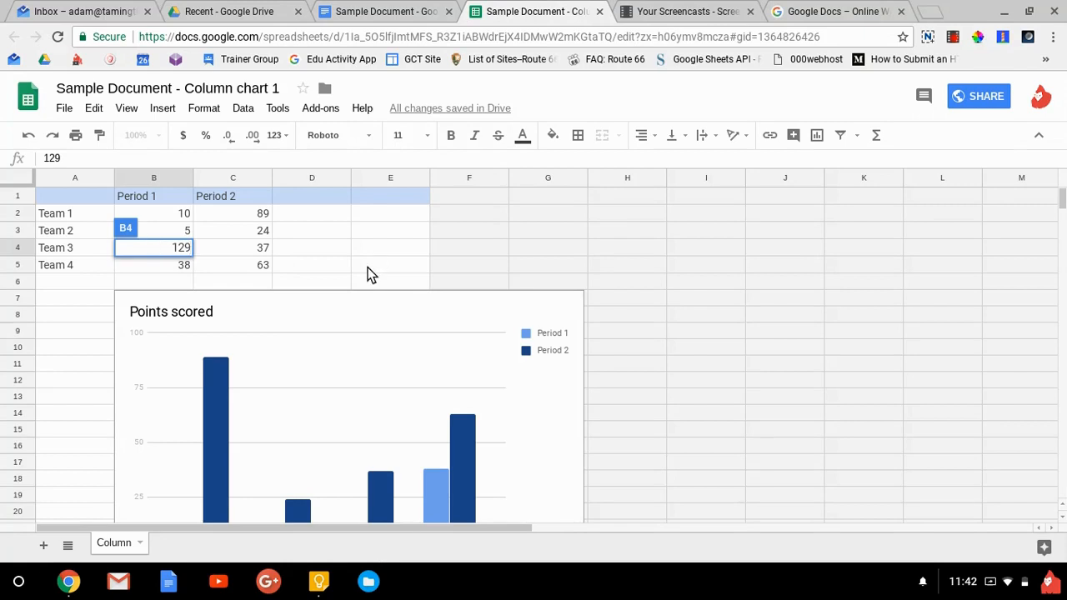
pyautogui.scroll(-1, 105, 234)
pyautogui.scroll(1, 171, 273)
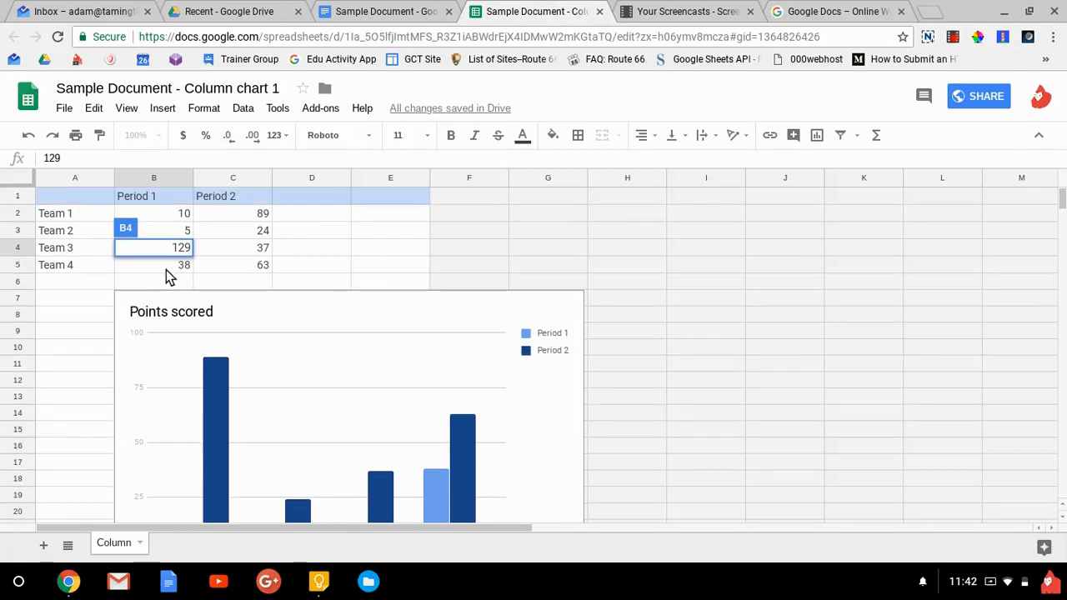
pyautogui.click(166, 269)
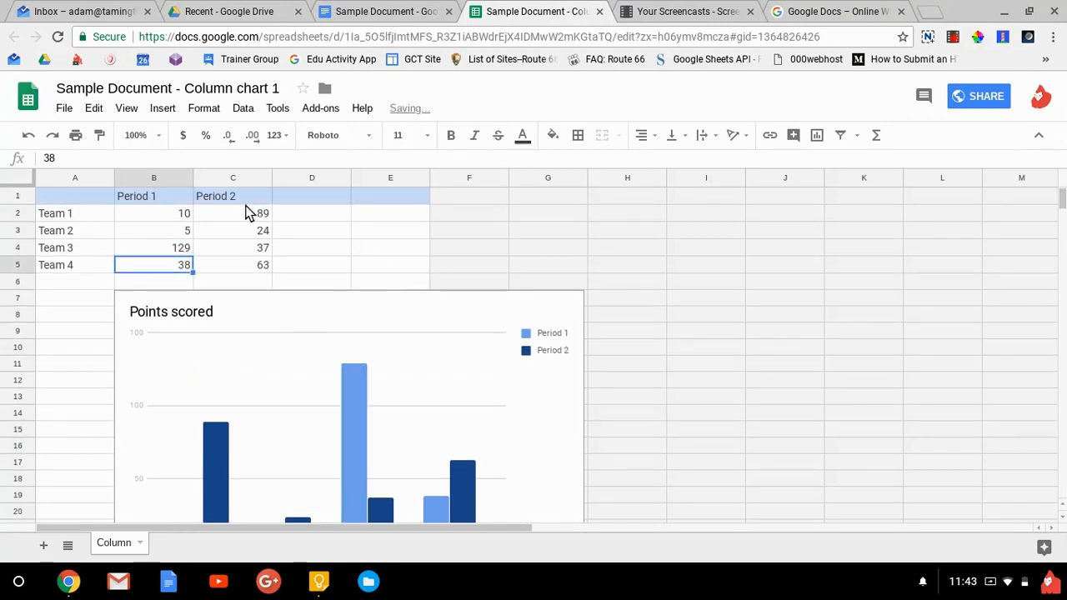
pyautogui.scroll(-4, 331, 351)
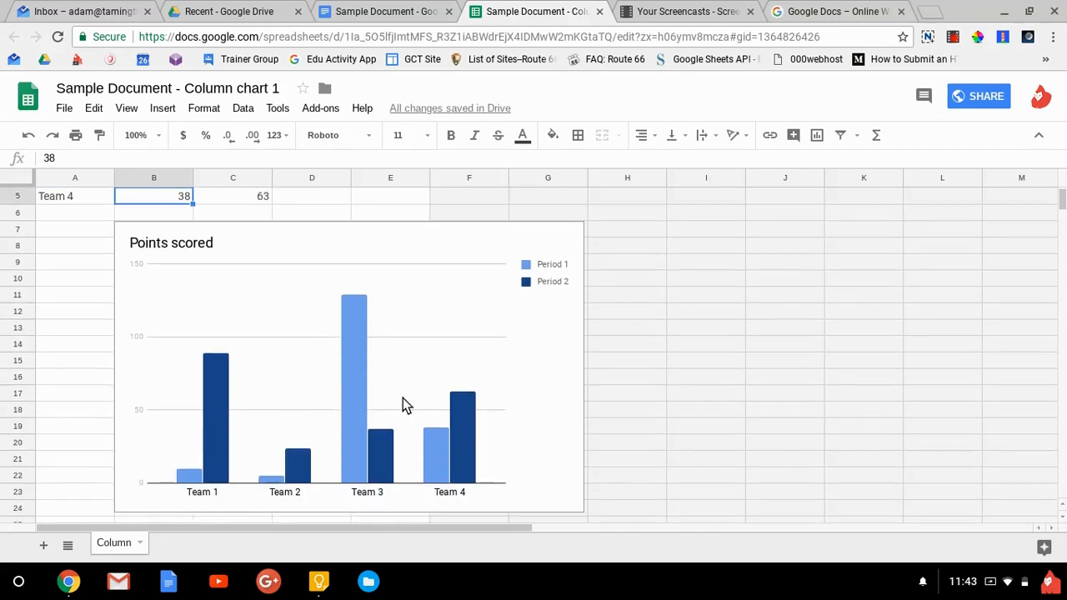
# Return to Sample Document and update the linked Points scored chart with the spreadsheet data.
pyautogui.click(370, 9)
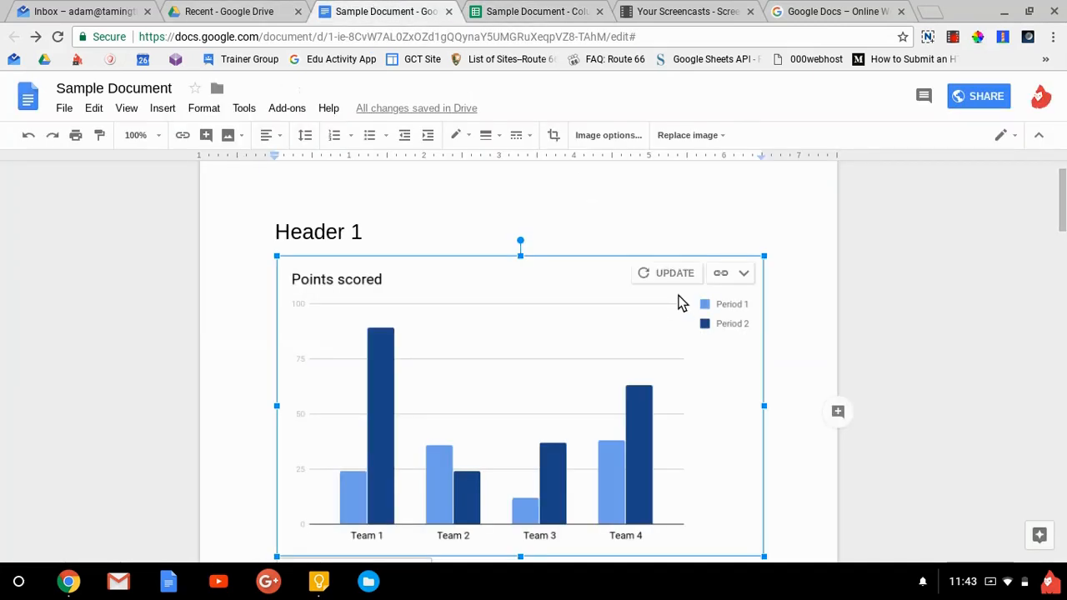
pyautogui.scroll(-1, 544, 393)
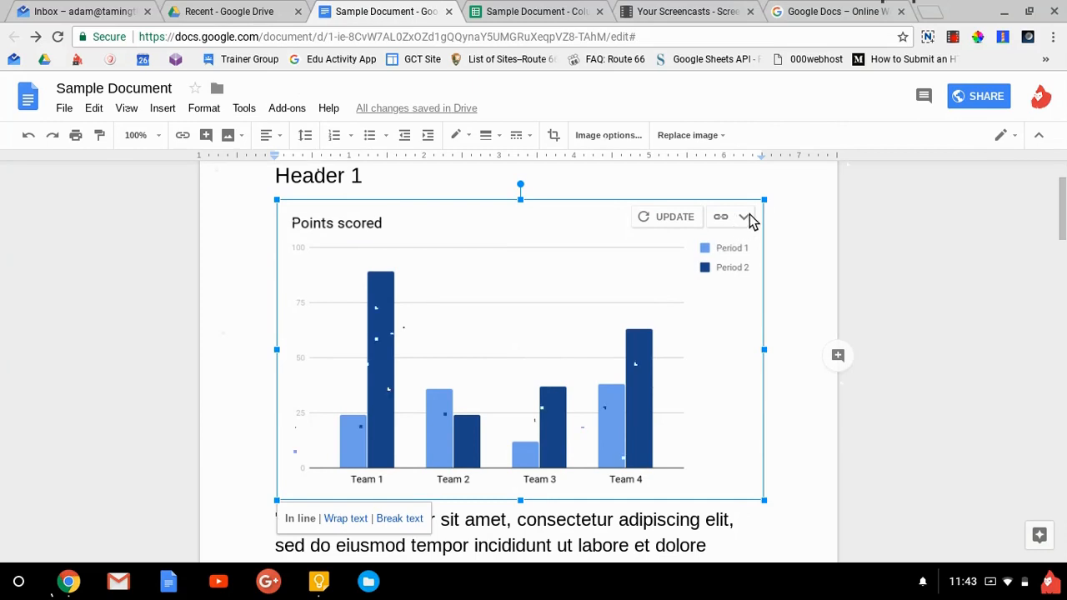
pyautogui.click(658, 218)
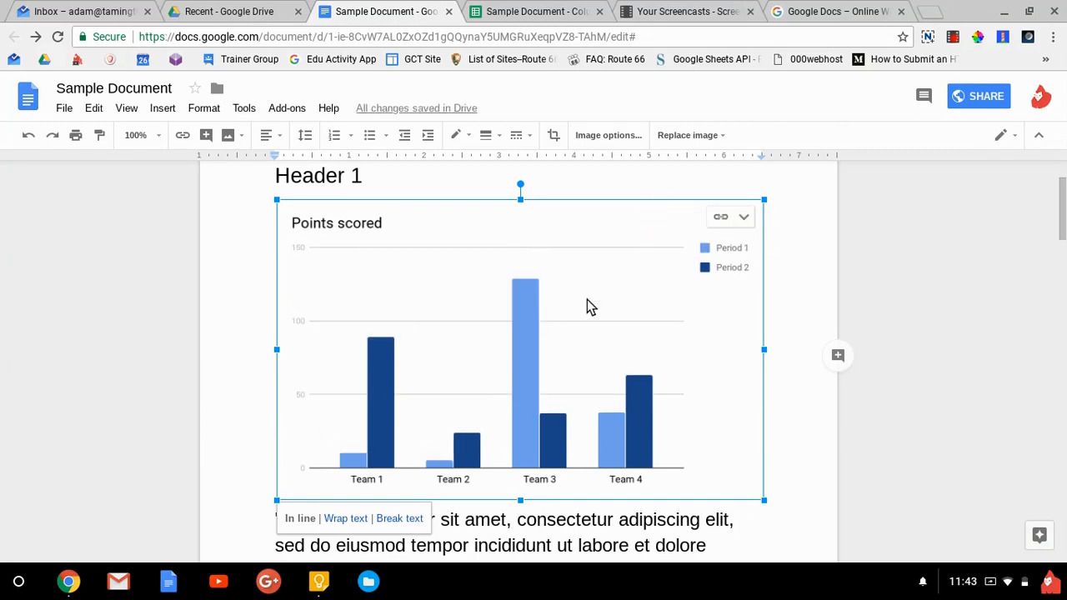
pyautogui.scroll(-2, 586, 307)
pyautogui.scroll(3, 587, 308)
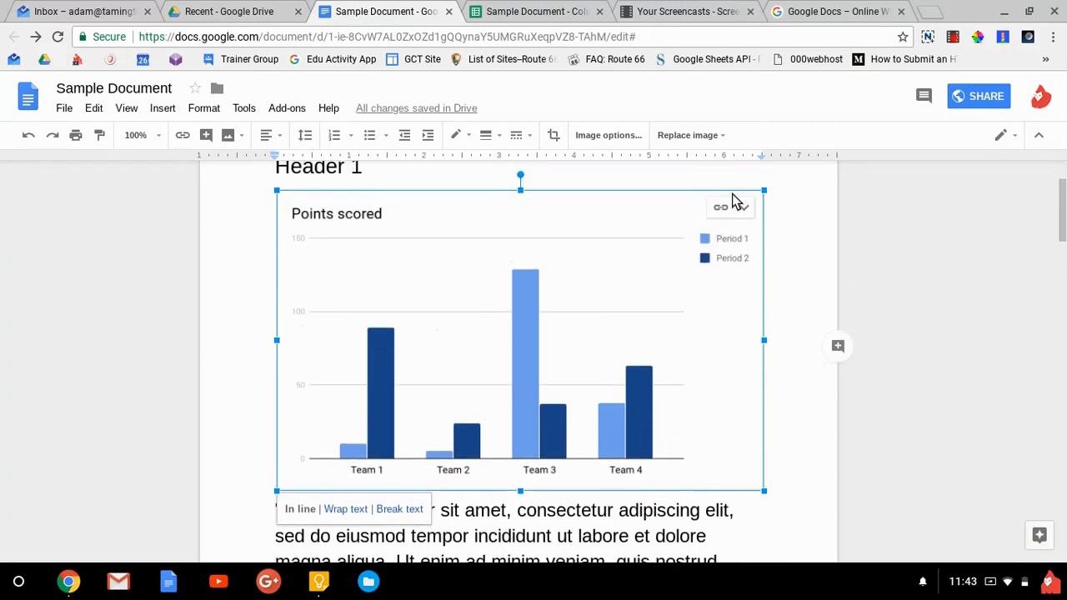
# View the link options of the Points scored chart.
pyautogui.click(725, 207)
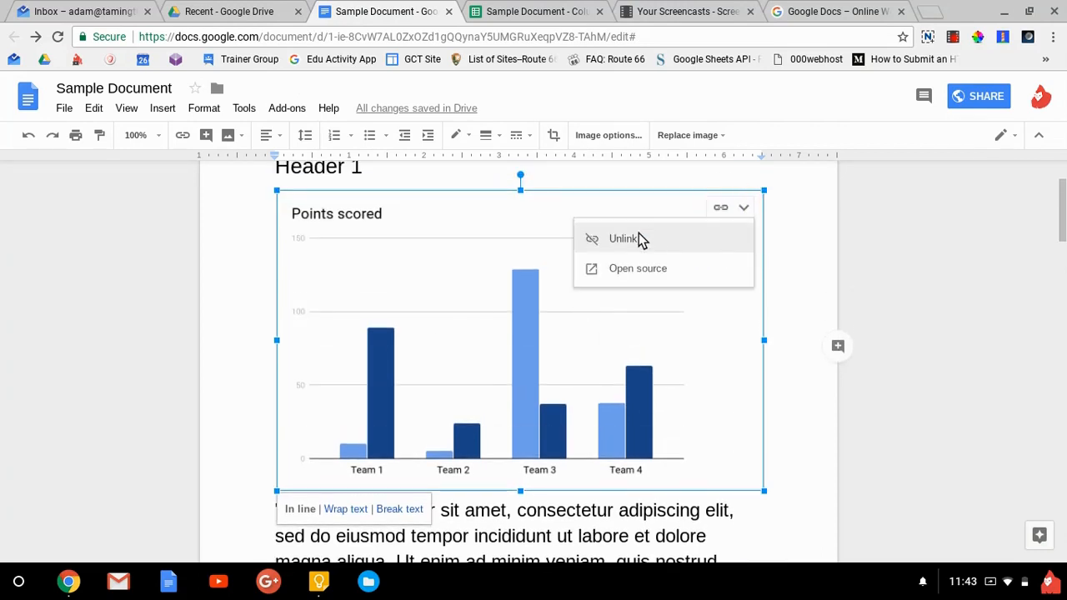
pyautogui.click(745, 210)
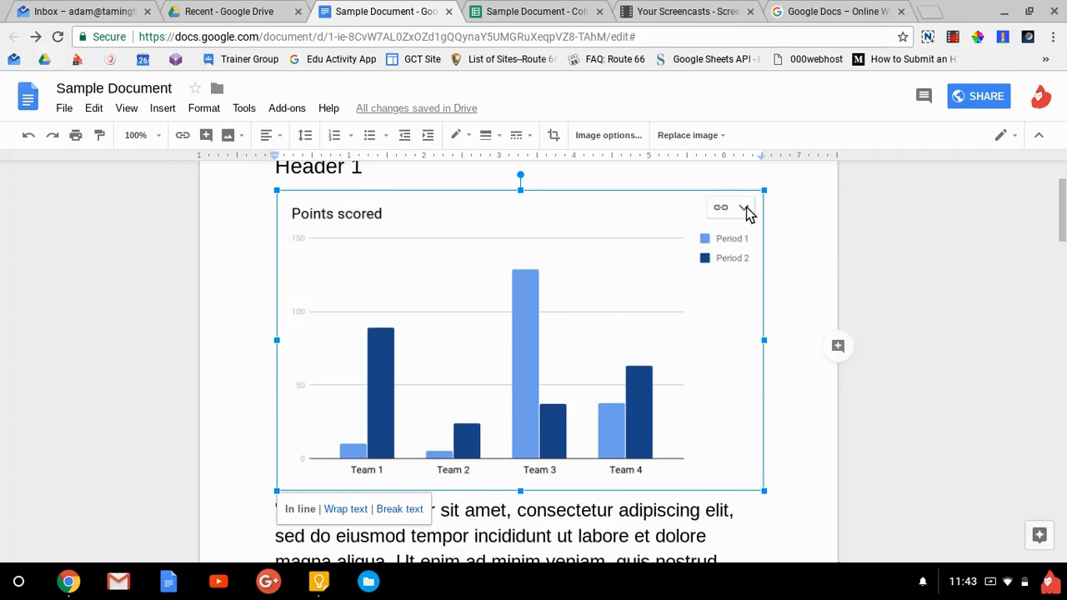
pyautogui.scroll(1, 495, 346)
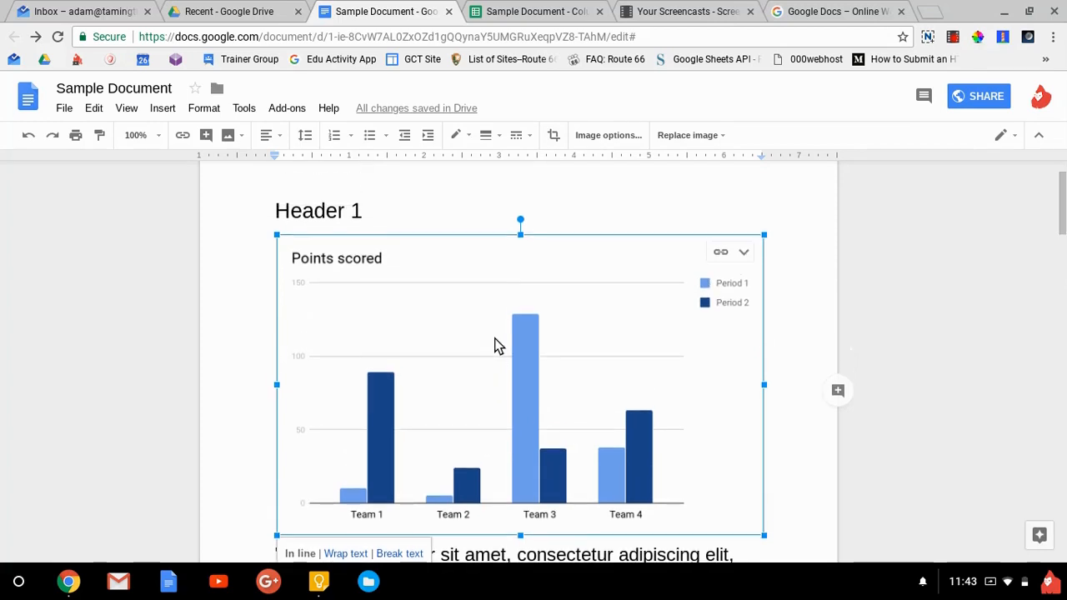
# Replace the selected Points scored chart with a horizontal line between Header 1 and the first paragraph.
pyautogui.click(163, 111)
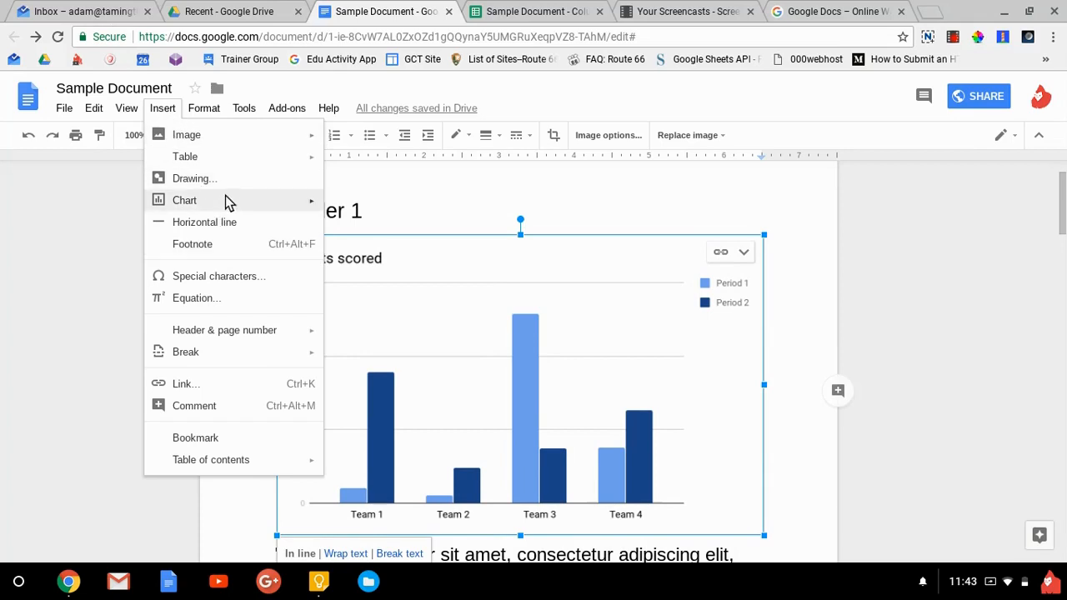
pyautogui.moveTo(236, 205)
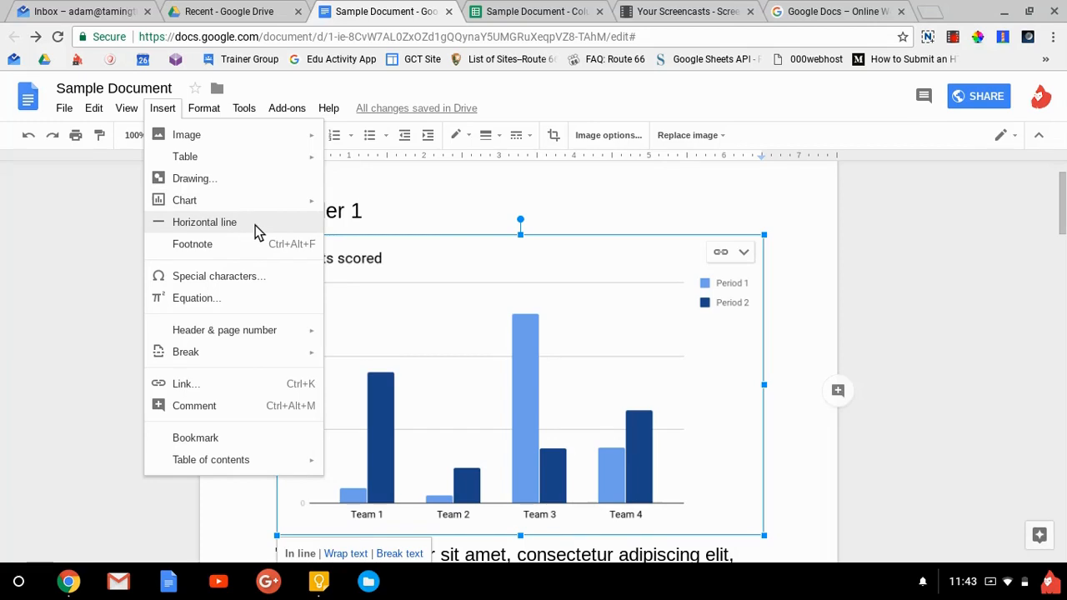
pyautogui.click(255, 223)
pyautogui.scroll(-1, 459, 340)
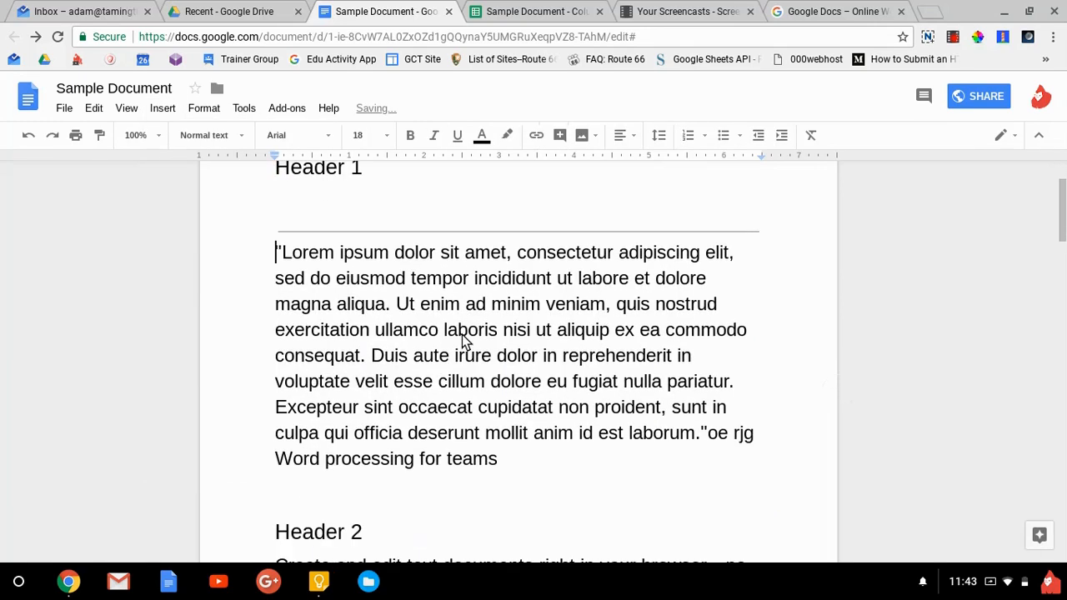
pyautogui.scroll(1, 395, 273)
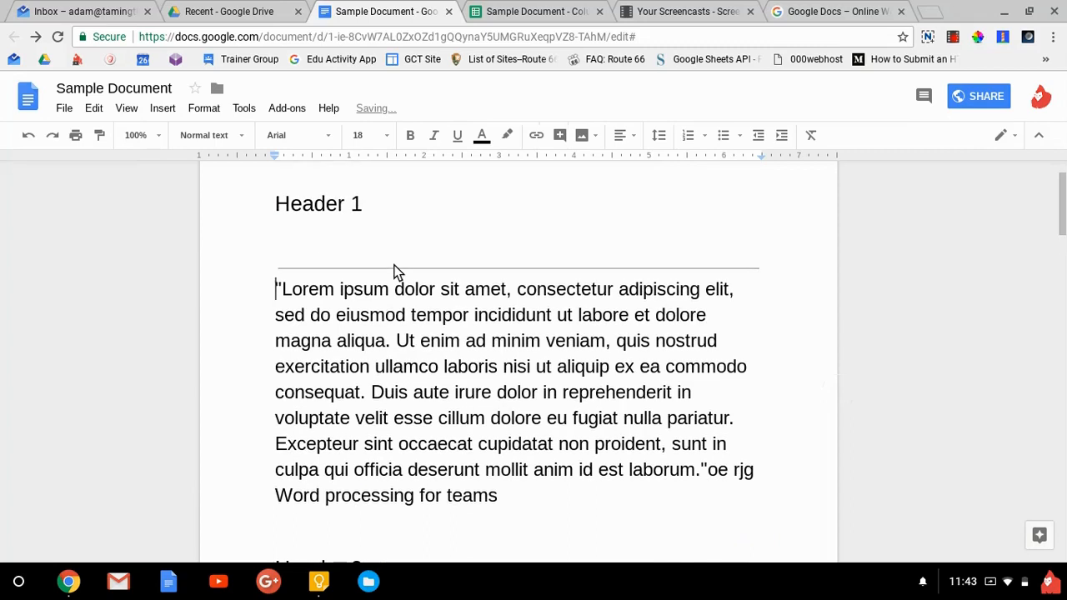
# Insert a footnote at the start of the first paragraph, leave its text empty, and inspect its reference and note.
pyautogui.click(166, 110)
pyautogui.click(239, 244)
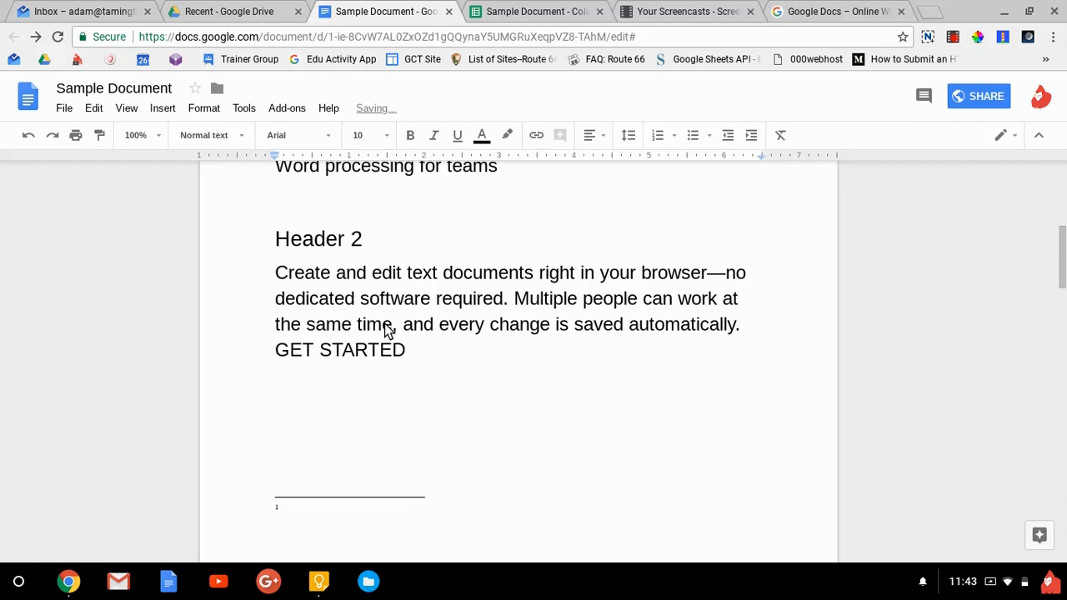
pyautogui.scroll(5, 389, 333)
pyautogui.scroll(1, 385, 325)
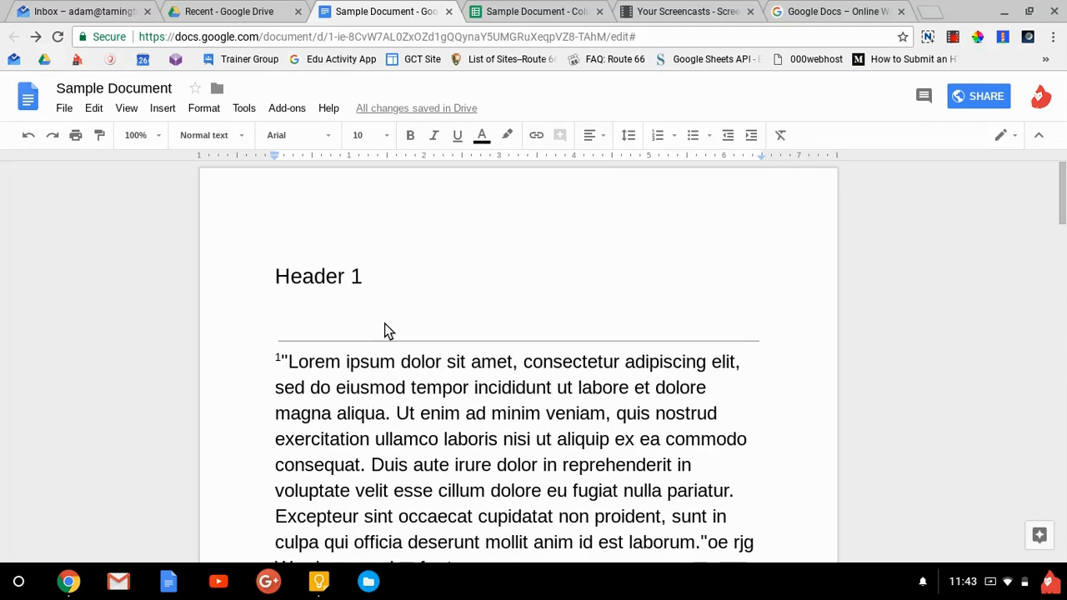
pyautogui.click(280, 363)
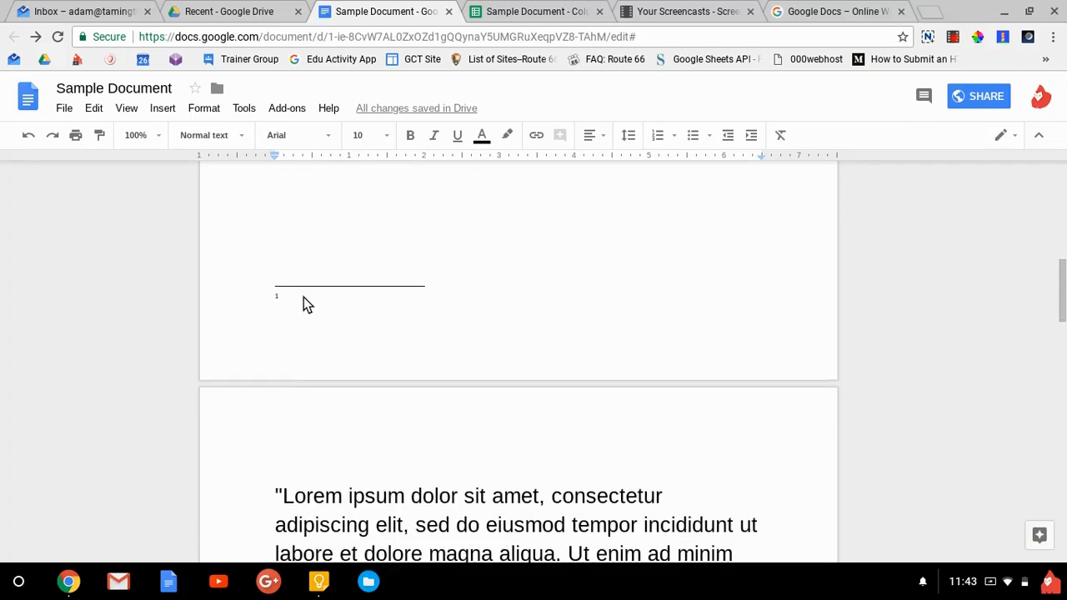
pyautogui.scroll(2, 303, 297)
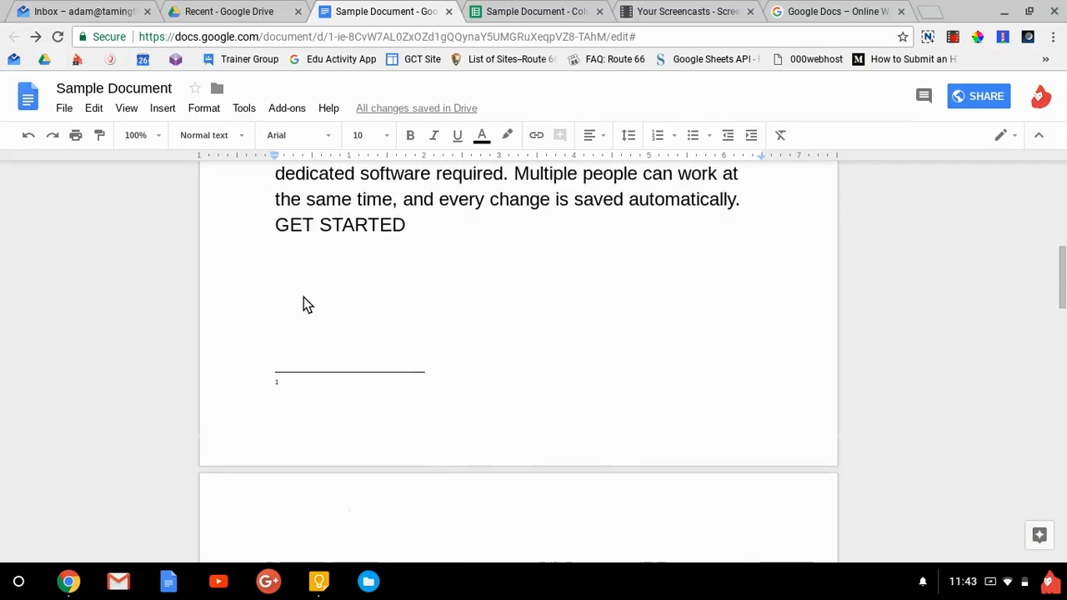
# Place the cursor after GET STARTED and view the special characters picker without inserting a symbol.
pyautogui.click(161, 109)
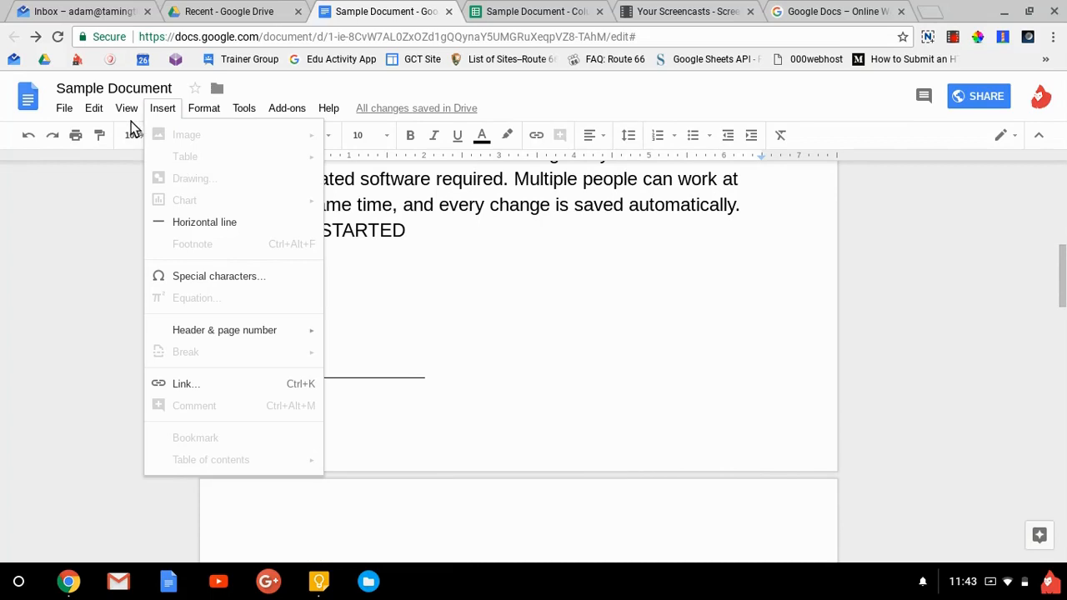
pyautogui.click(155, 110)
pyautogui.click(437, 337)
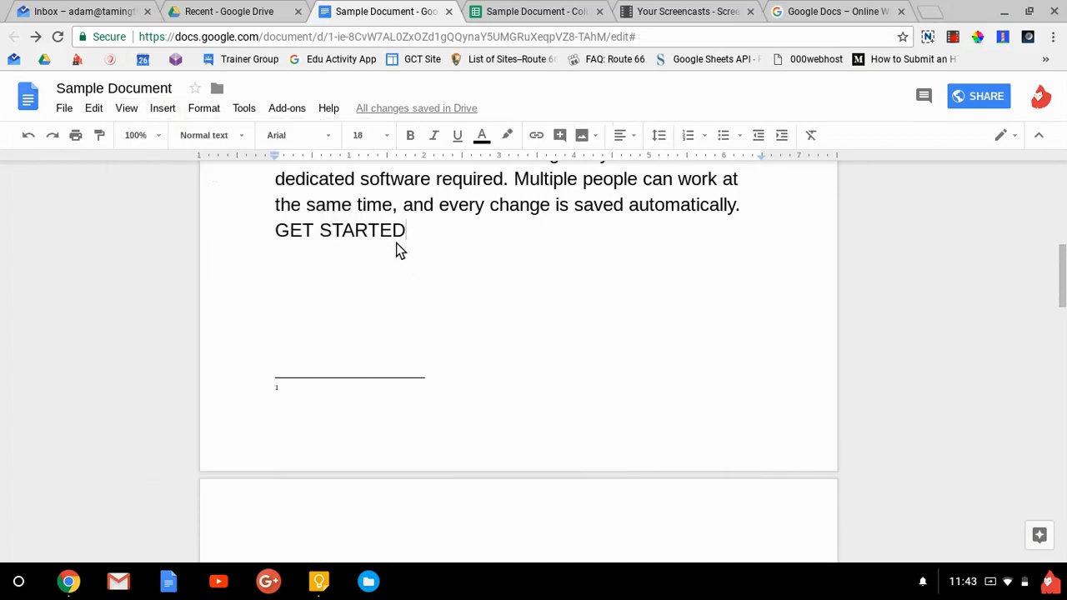
pyautogui.click(169, 111)
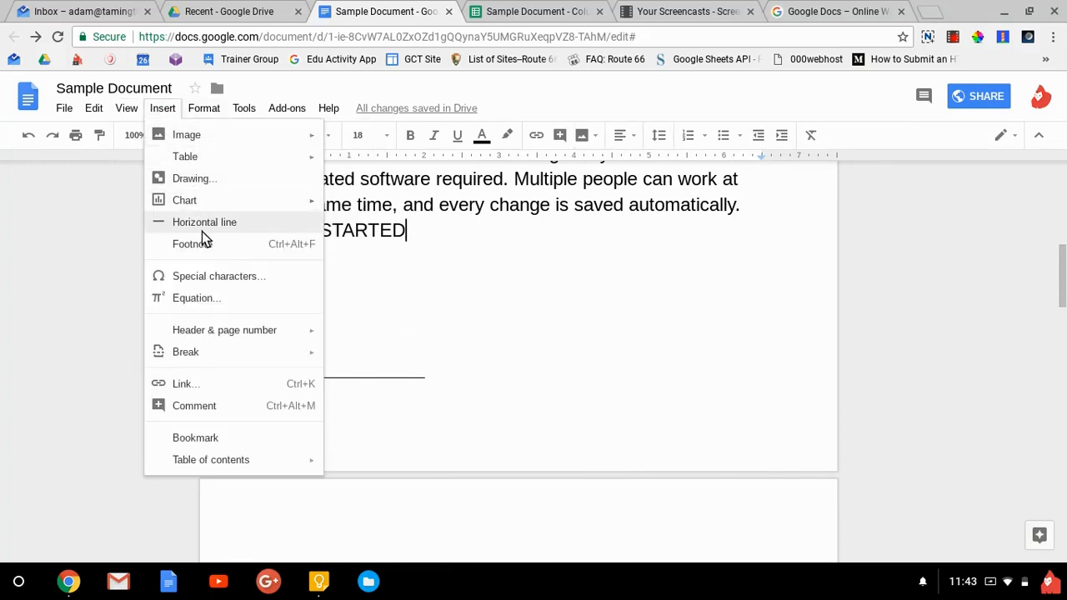
pyautogui.click(205, 280)
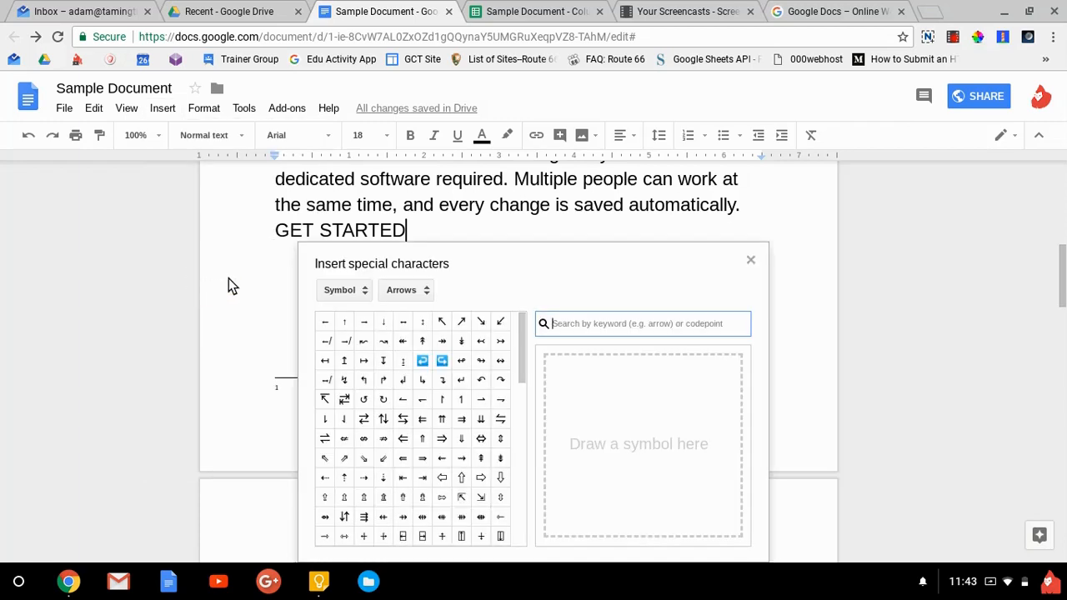
pyautogui.click(750, 263)
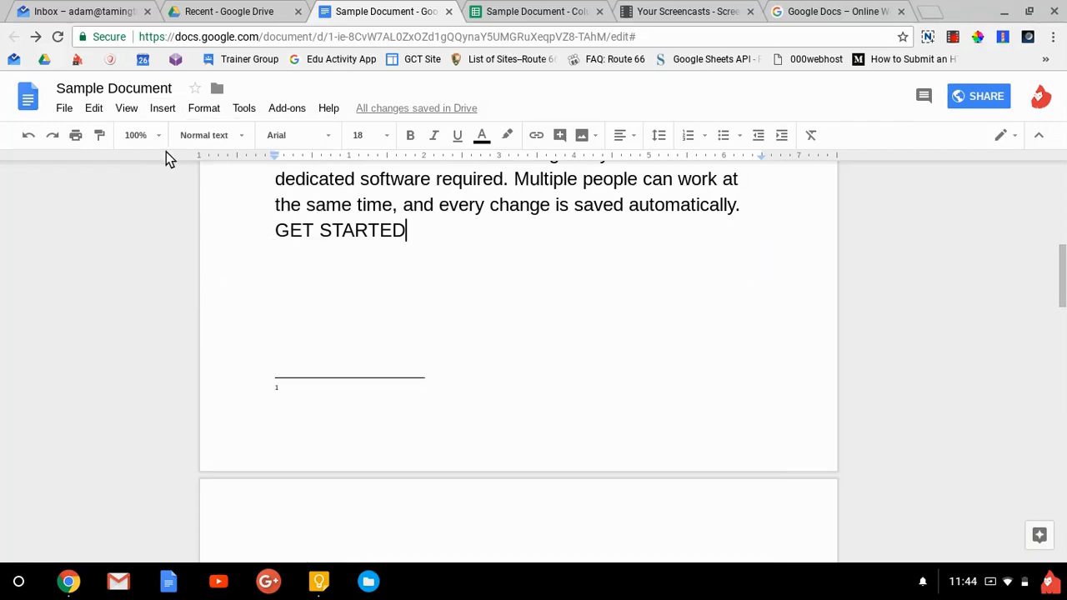
# Start an equation after GET STARTED, close the equation toolbar and leave the equation empty.
pyautogui.click(160, 112)
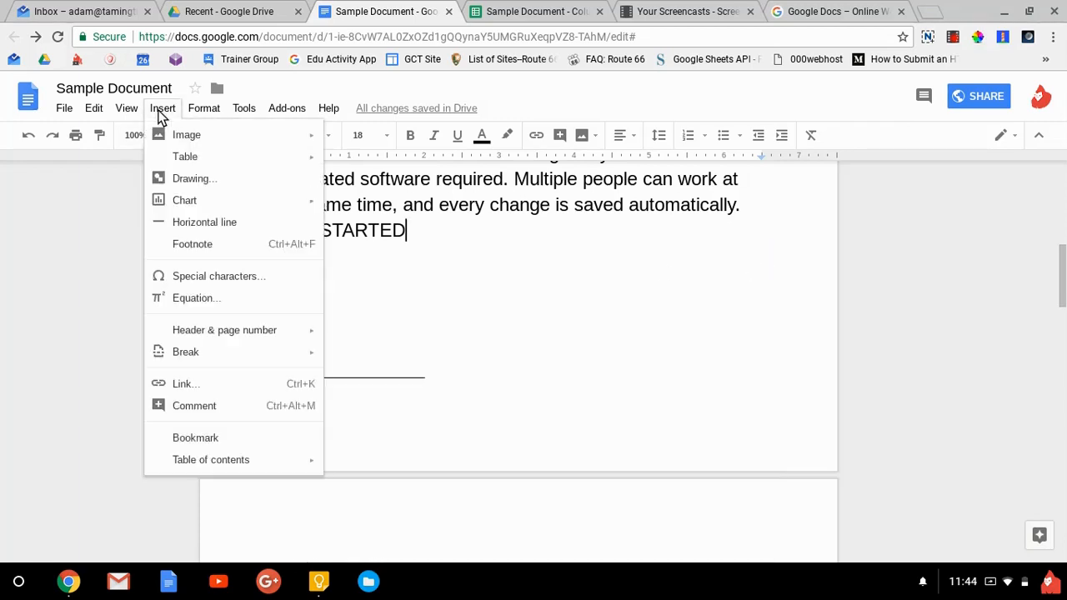
pyautogui.click(213, 305)
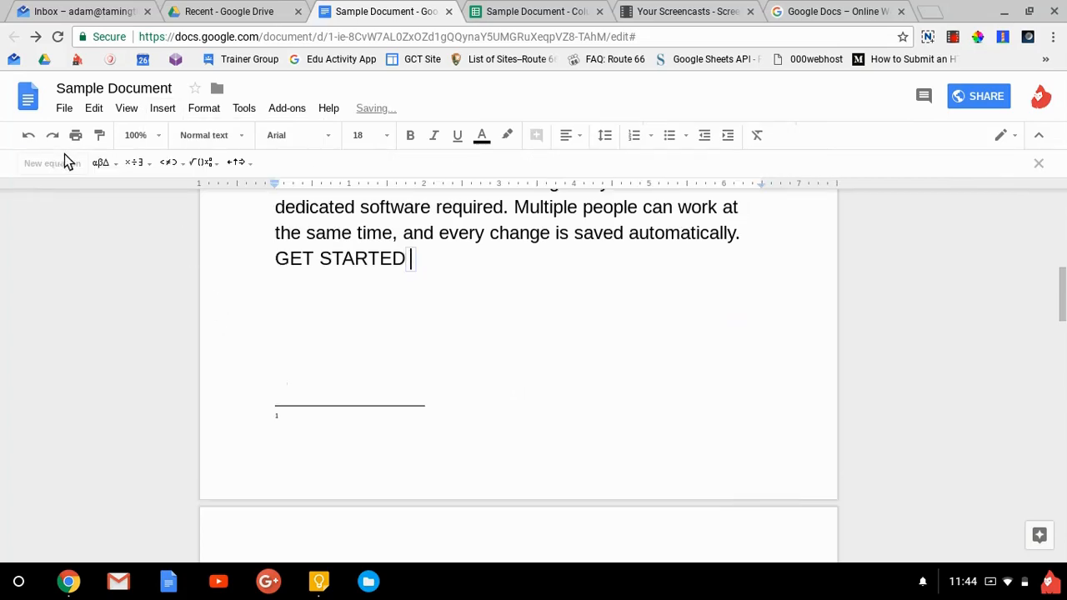
pyautogui.click(1037, 163)
pyautogui.click(169, 110)
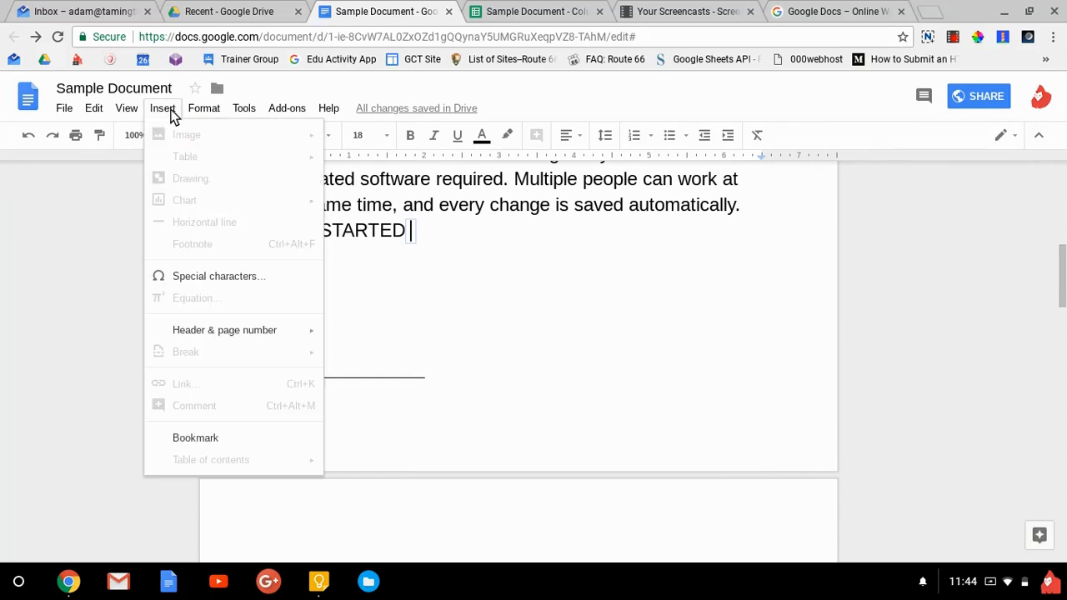
pyautogui.click(405, 285)
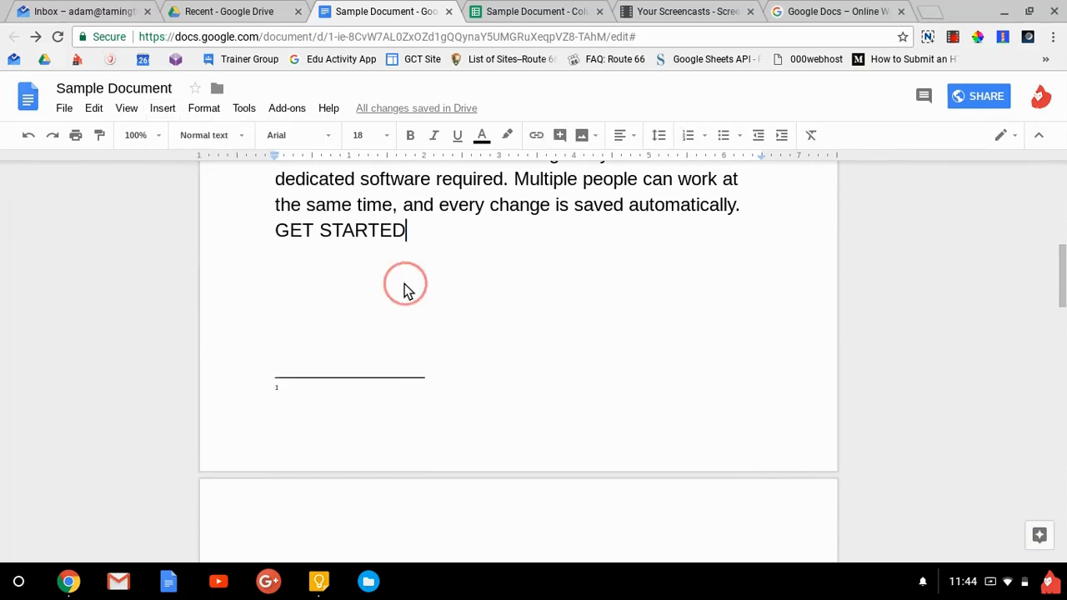
# Insert page numbers in the header's upper-right corner and enable the different first page header/footer option.
pyautogui.click(166, 113)
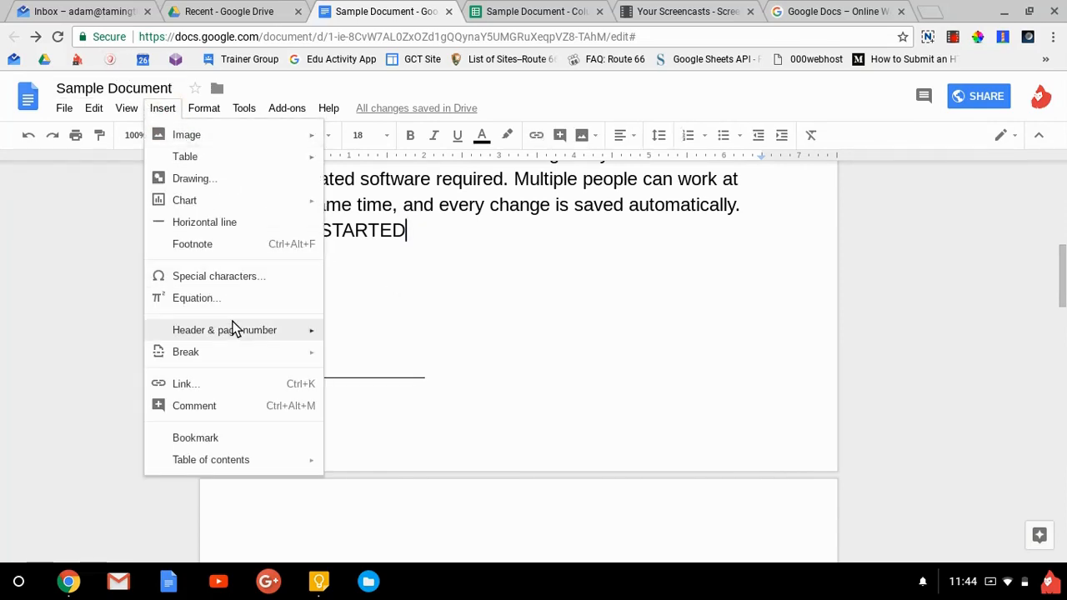
pyautogui.moveTo(272, 336)
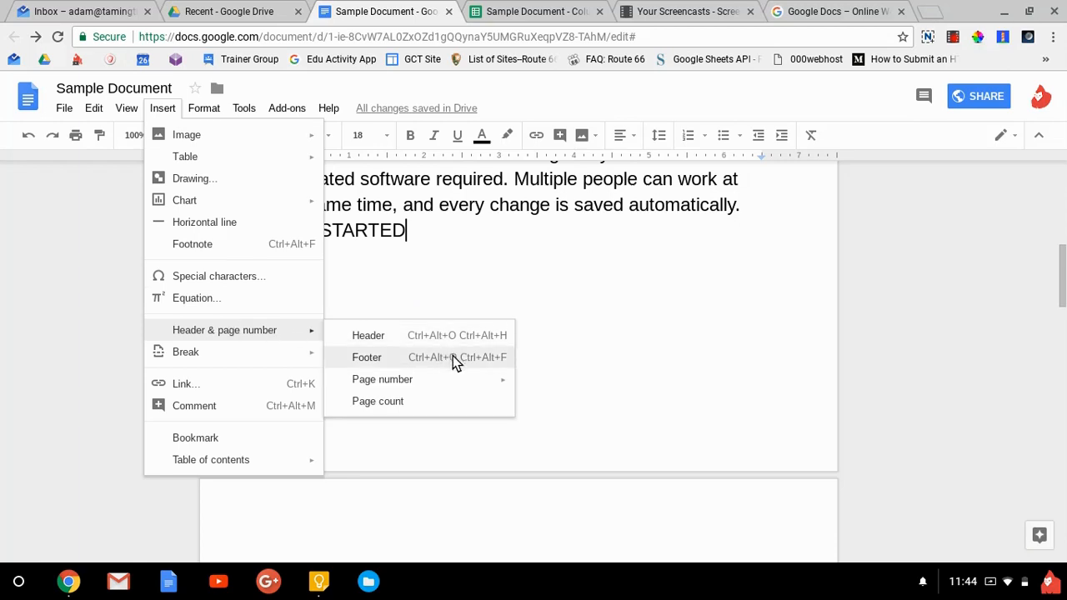
pyautogui.moveTo(449, 380)
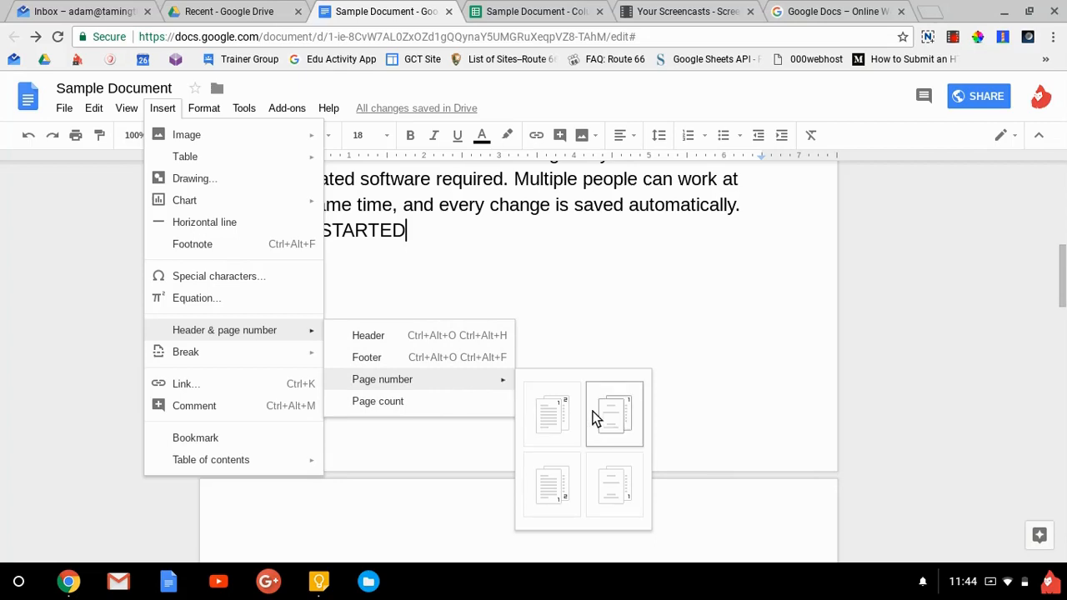
pyautogui.click(550, 415)
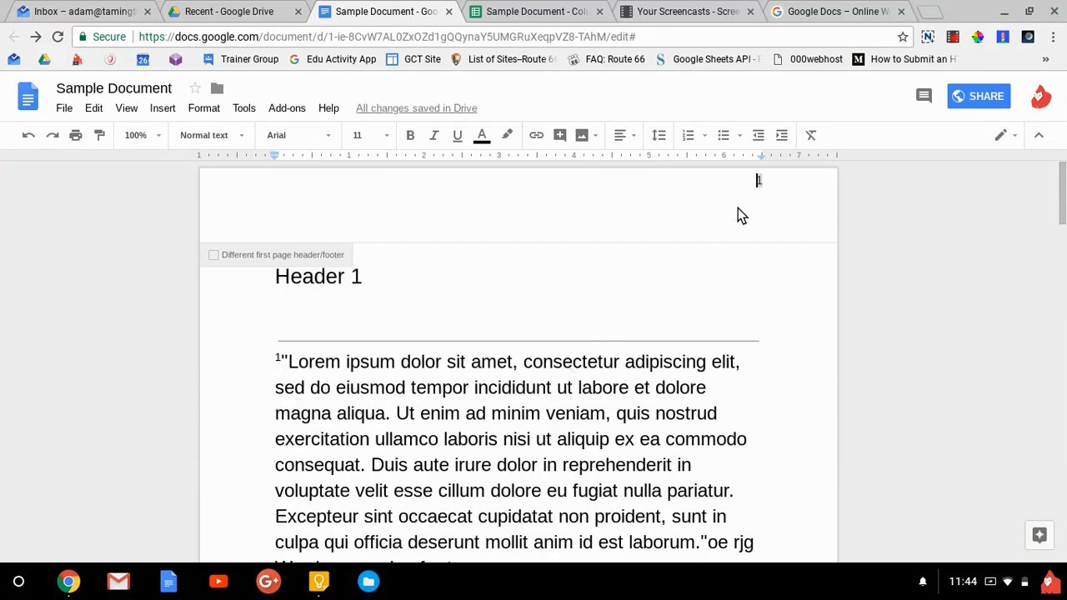
pyautogui.click(215, 256)
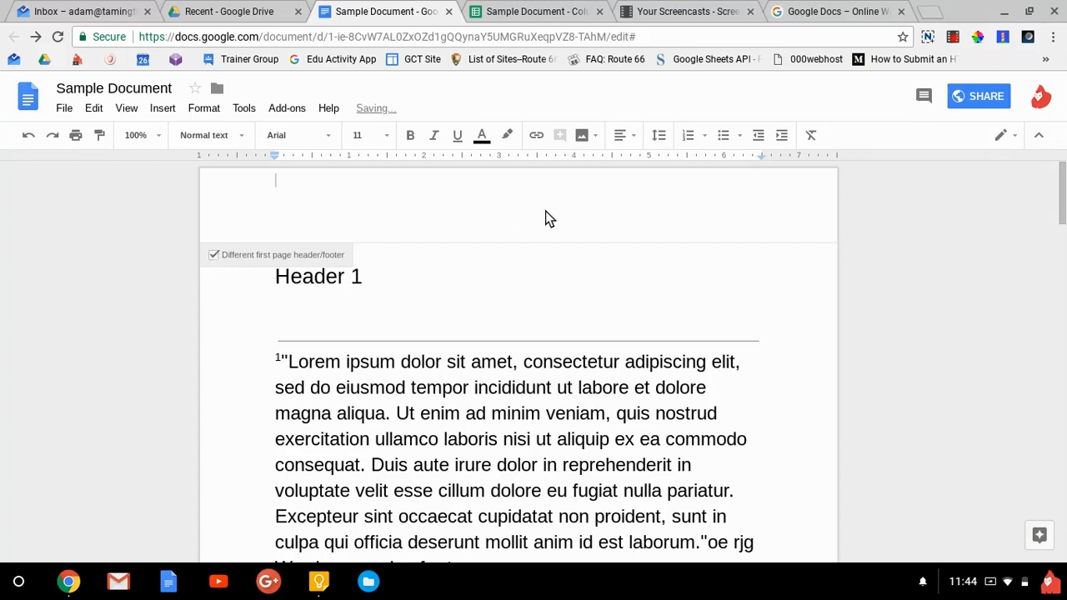
# Move the page number in the second page's header down one line by adding an empty line above it.
pyautogui.scroll(-9, 545, 218)
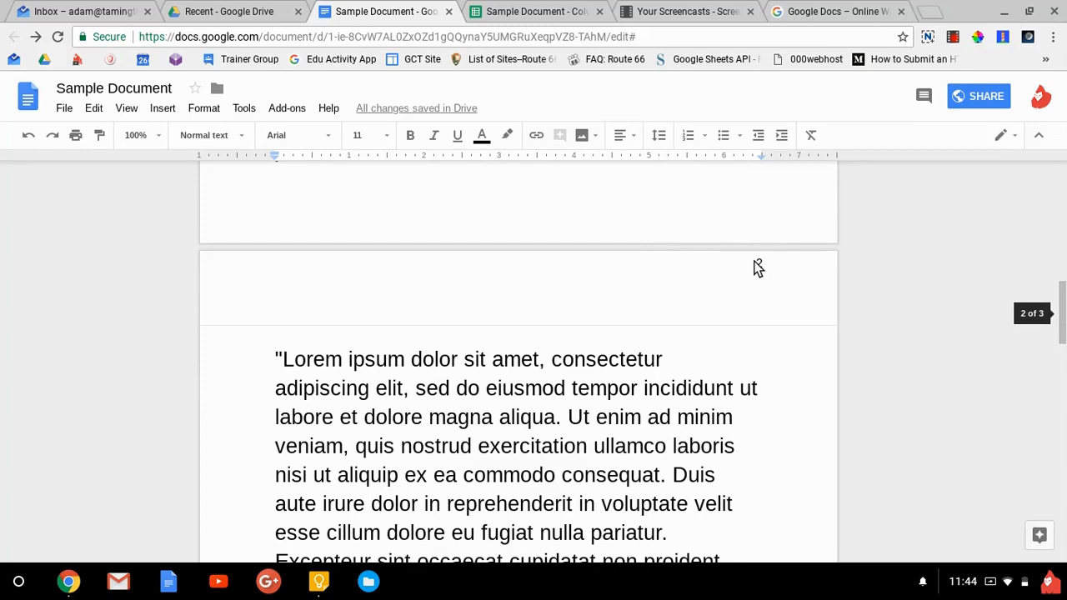
pyautogui.click(757, 267)
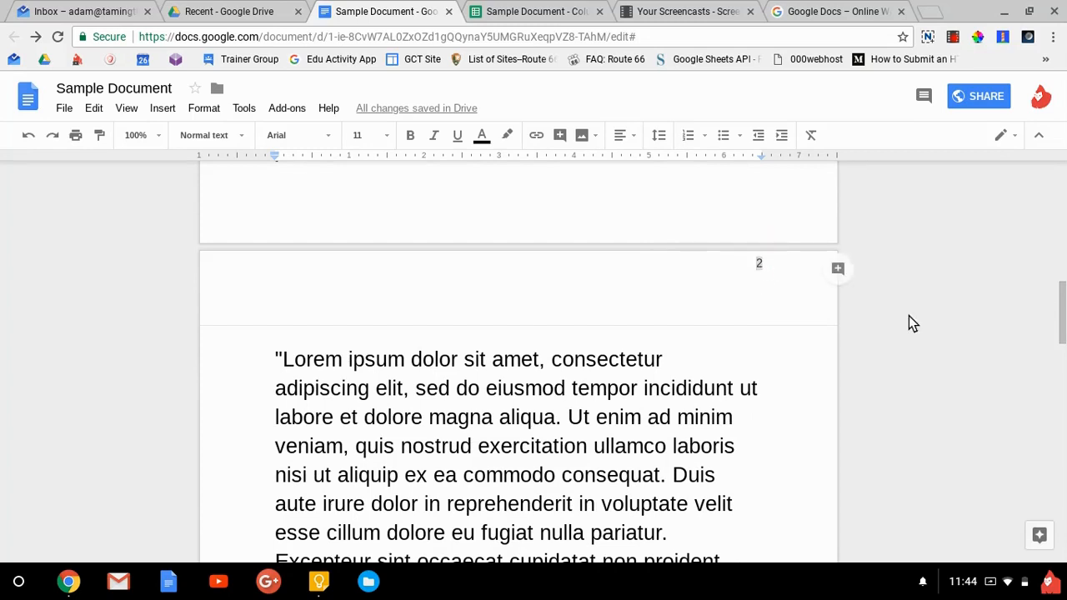
pyautogui.press('Return')
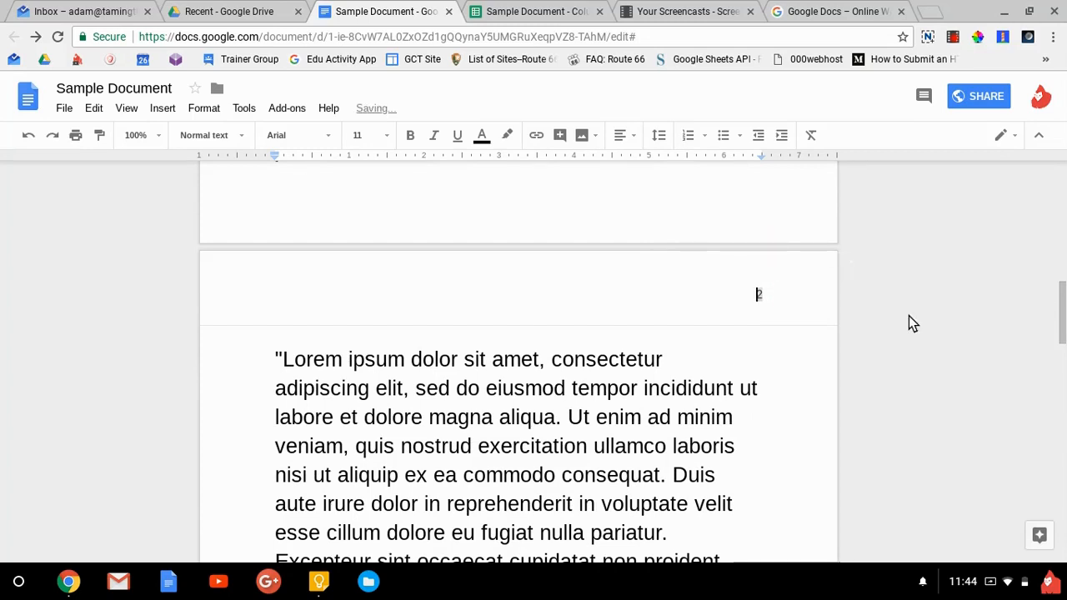
pyautogui.press('Up')
pyautogui.press('Down')
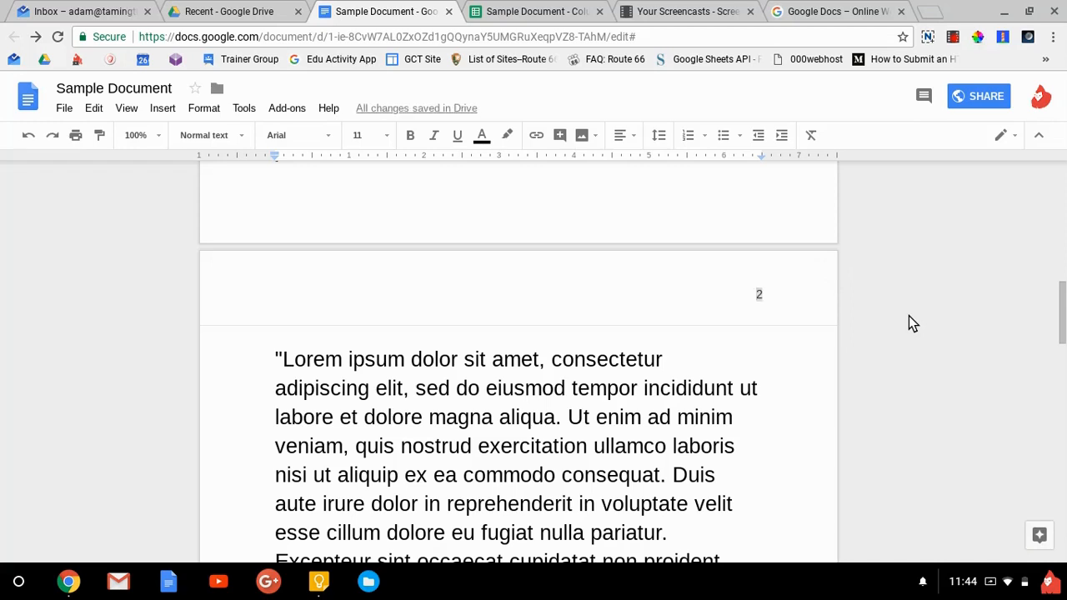
pyautogui.press('Up')
pyautogui.press('Down')
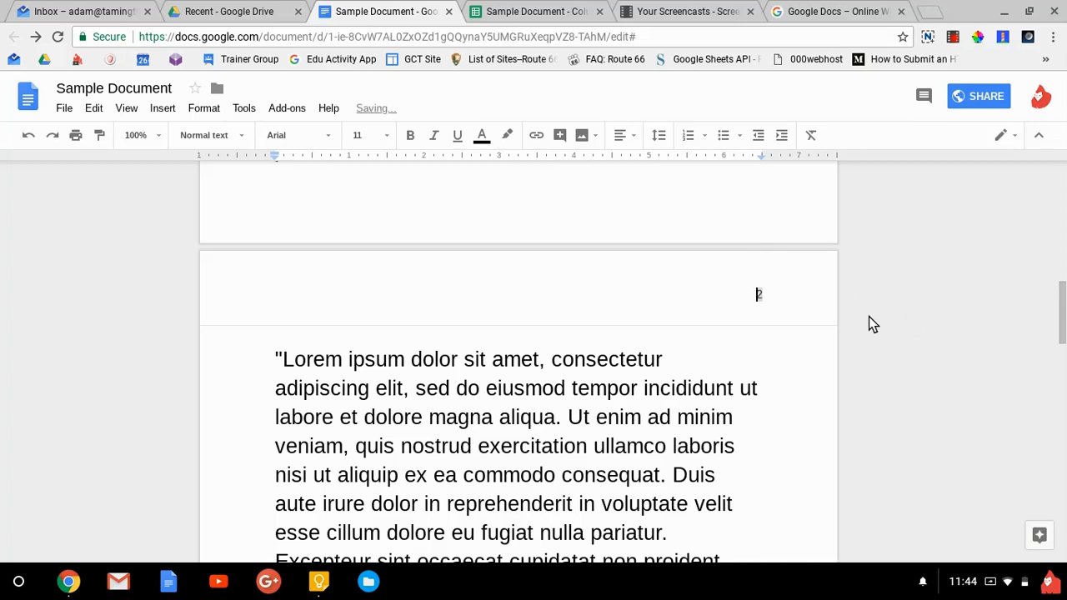
# Add the author's last name before the page number on page 2 and select the whole header line.
pyautogui.write('Geisen')
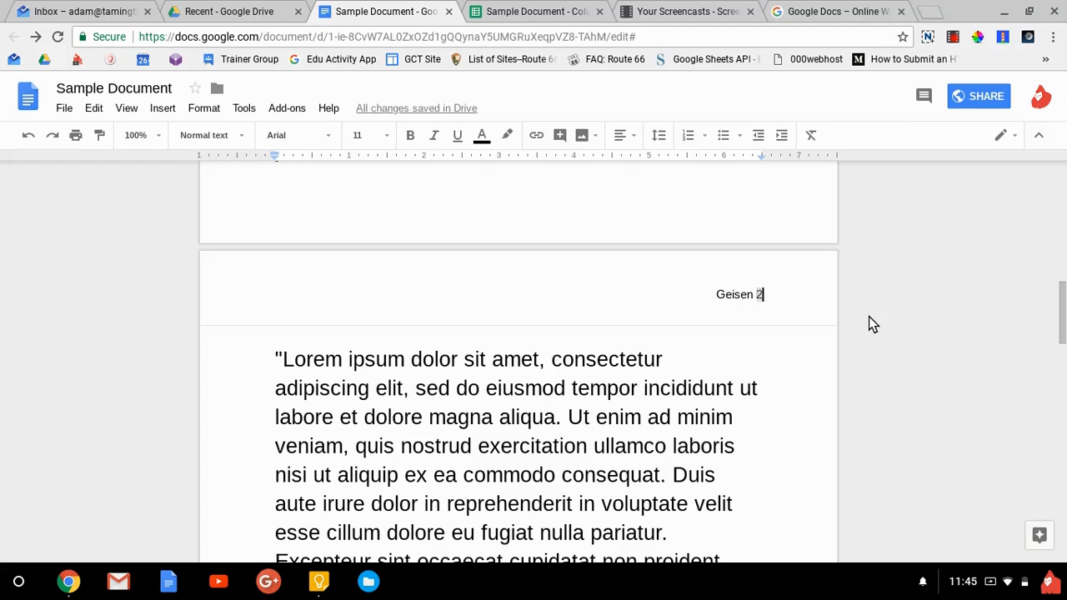
pyautogui.press('Left')
pyautogui.press('Left')
pyautogui.press('Left')
pyautogui.press('Left')
pyautogui.moveTo(710, 303); pyautogui.dragTo(770, 307)
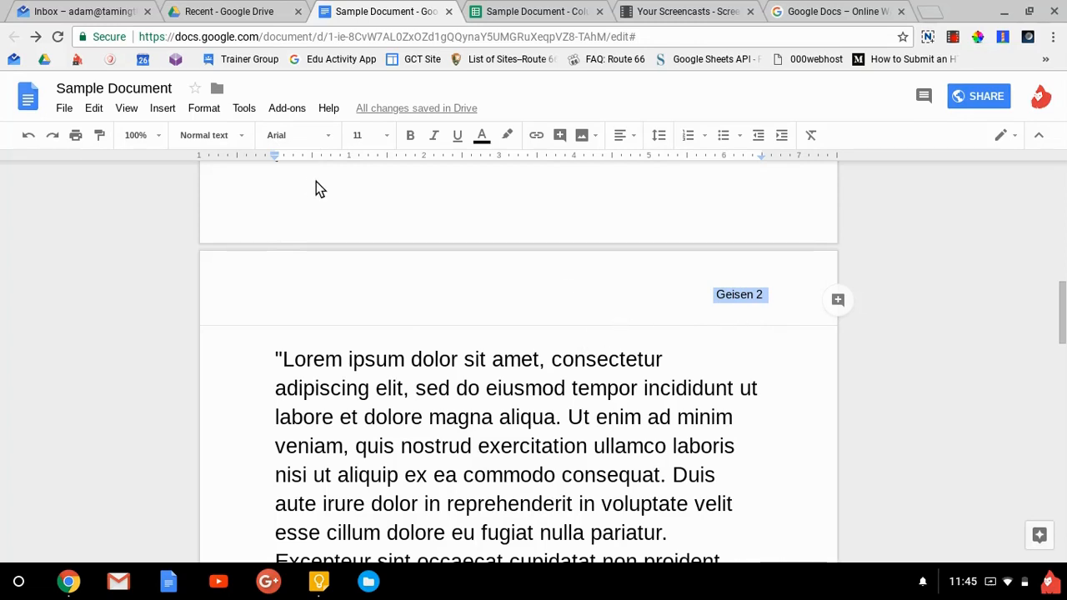
pyautogui.scroll(10, 454, 337)
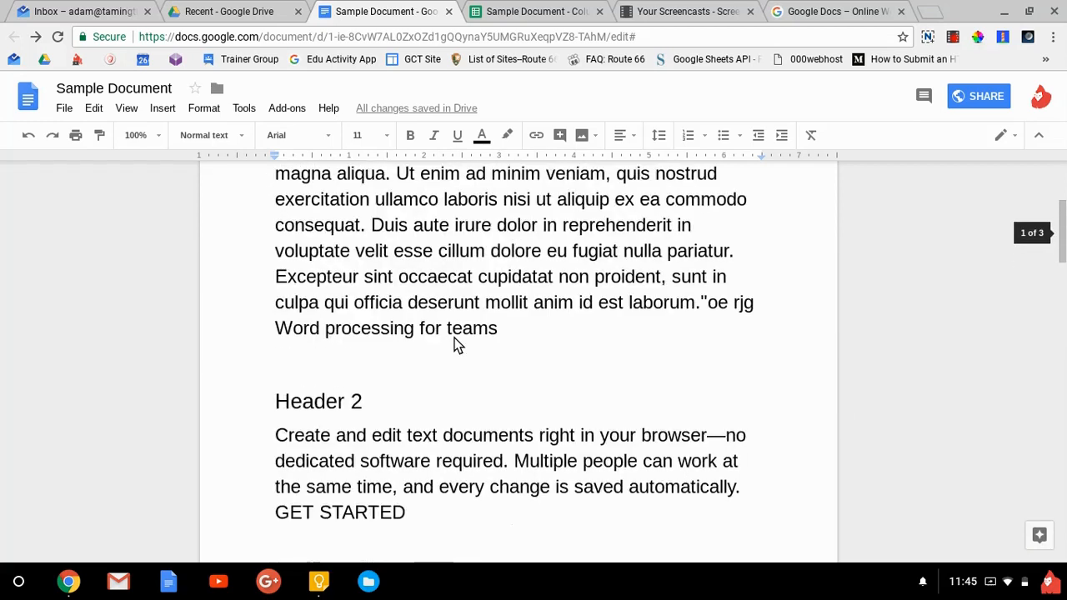
pyautogui.click(161, 110)
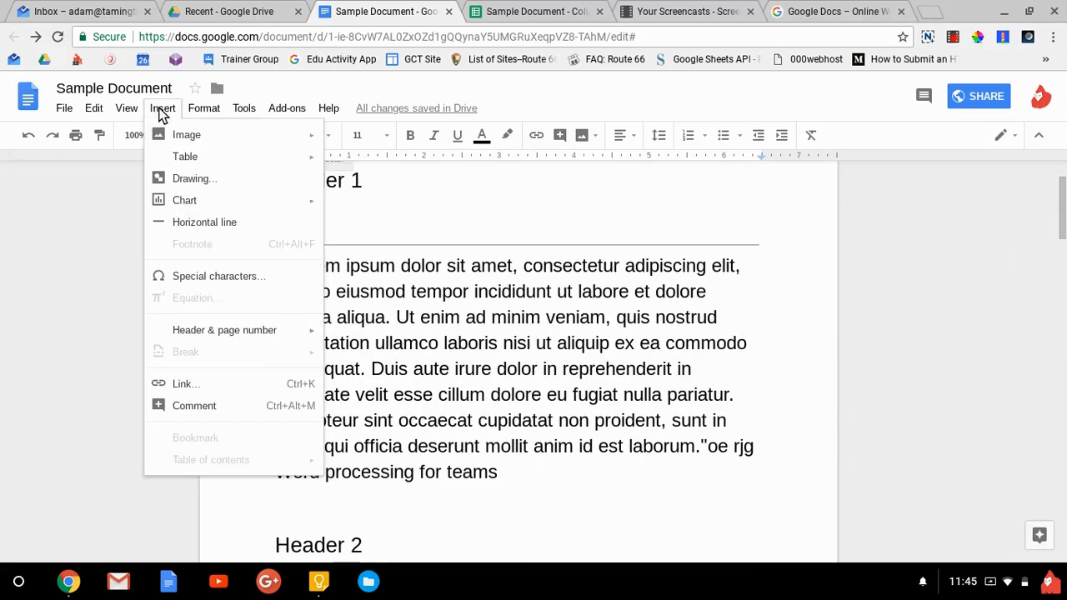
pyautogui.click(541, 266)
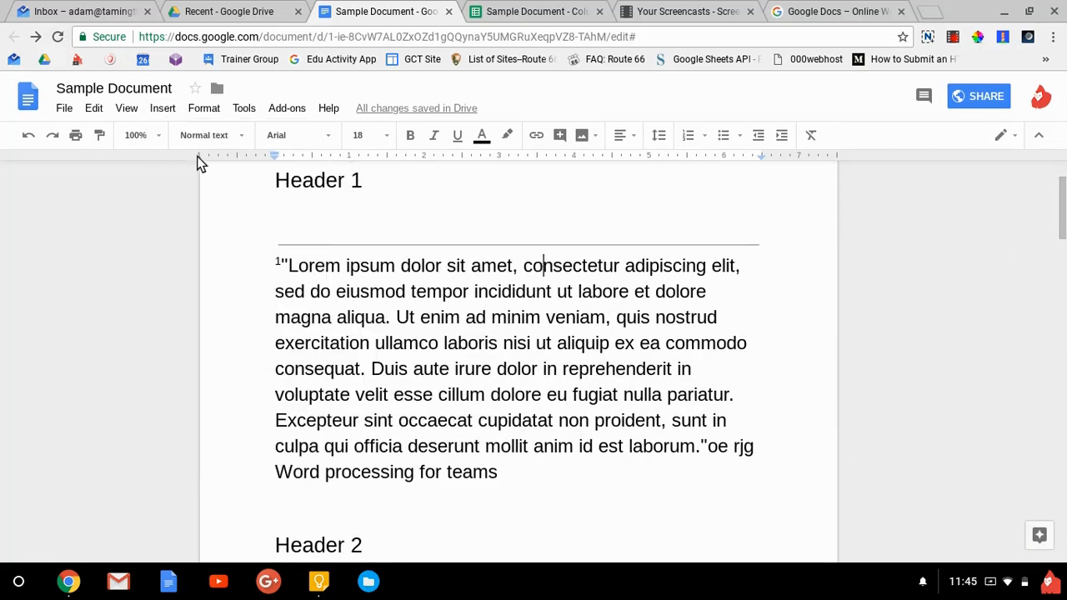
pyautogui.click(166, 111)
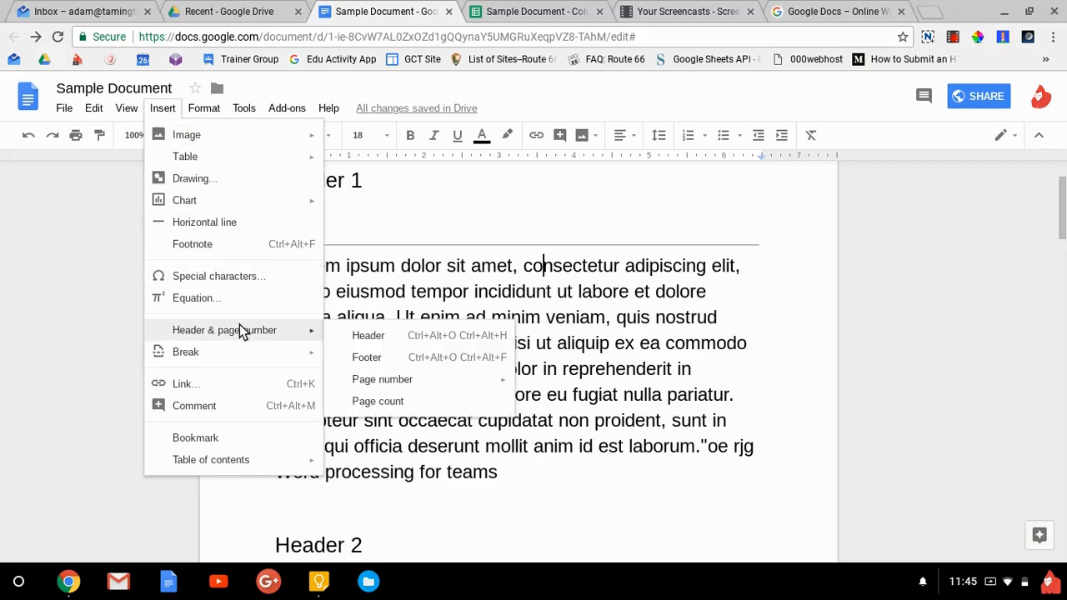
pyautogui.moveTo(247, 365)
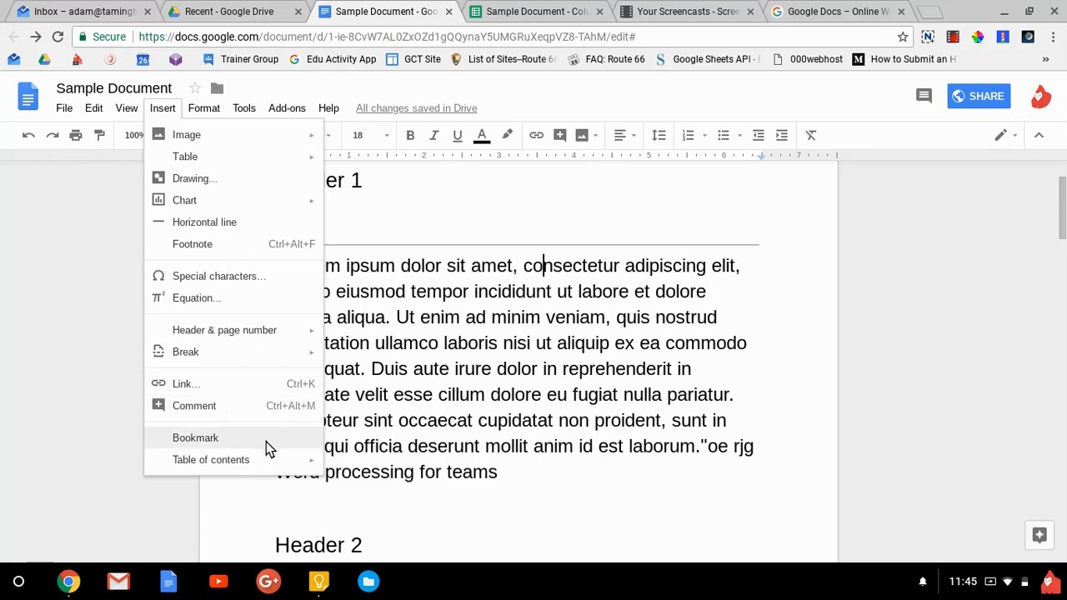
pyautogui.click(440, 286)
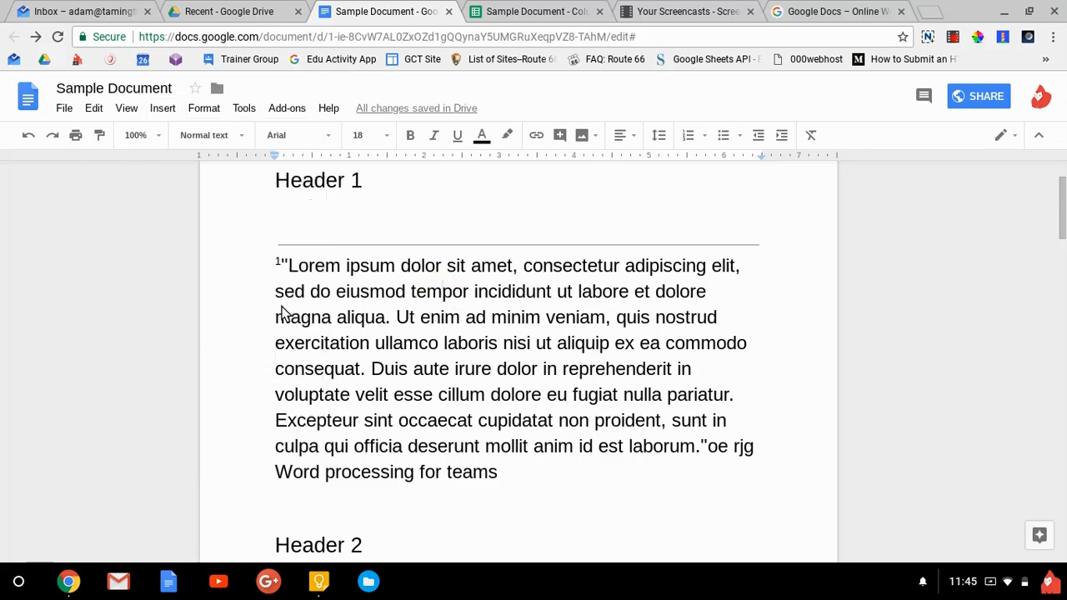
# Insert a bookmark at the start of the Header 2 heading.
pyautogui.scroll(-2, 283, 314)
pyautogui.click(275, 390)
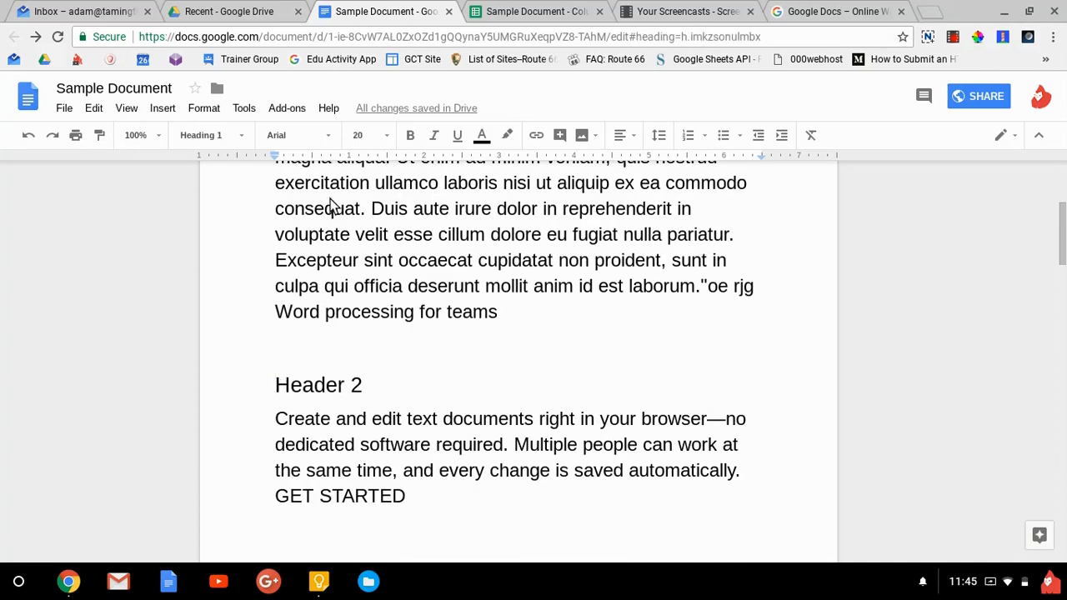
pyautogui.click(164, 109)
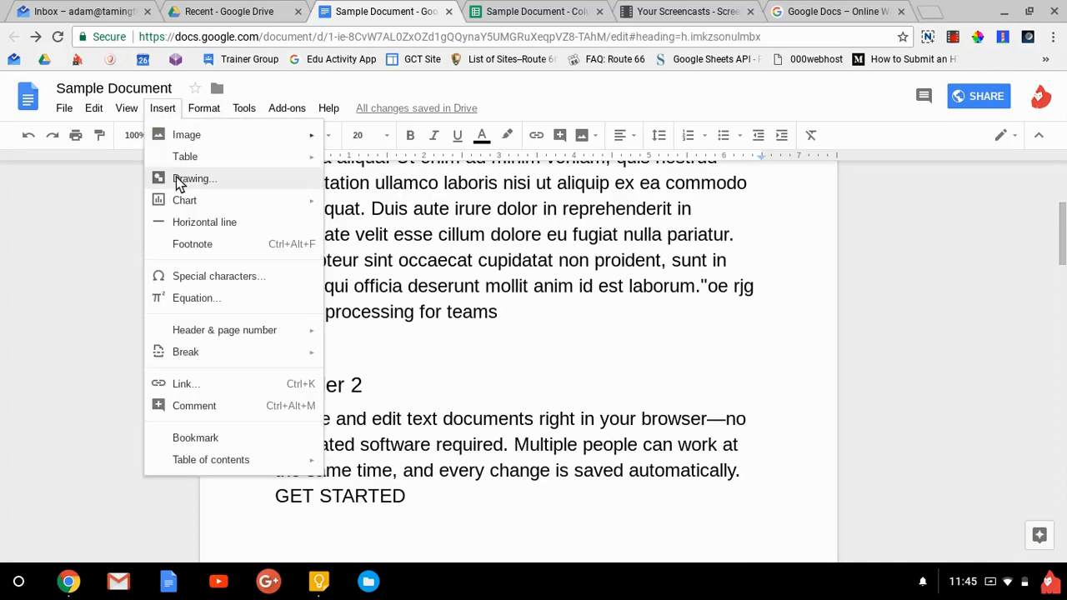
pyautogui.click(216, 438)
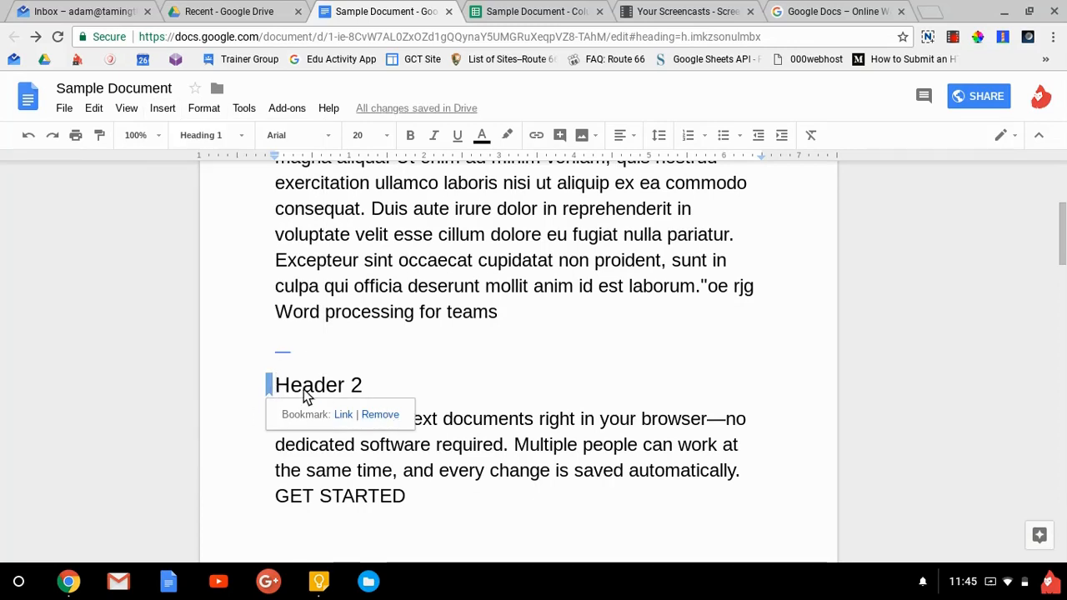
# Add the text "See header 2" on the line between Header 1 and the horizontal line.
pyautogui.scroll(1, 434, 390)
pyautogui.scroll(3, 434, 390)
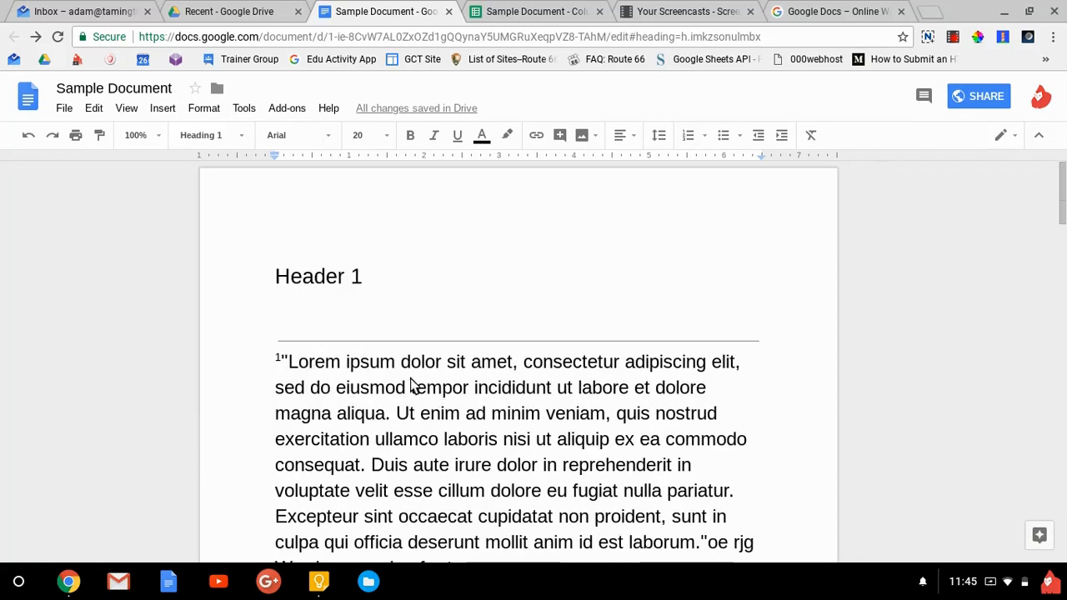
pyautogui.click(332, 330)
pyautogui.write('See header 2')
# Link the words "header 2" in the line below Header 1 to the Header 2 bookmark.
pyautogui.hotkey('ctrl', 'shift', 'Left')
pyautogui.hotkey('ctrl', 'shift', 'Left')
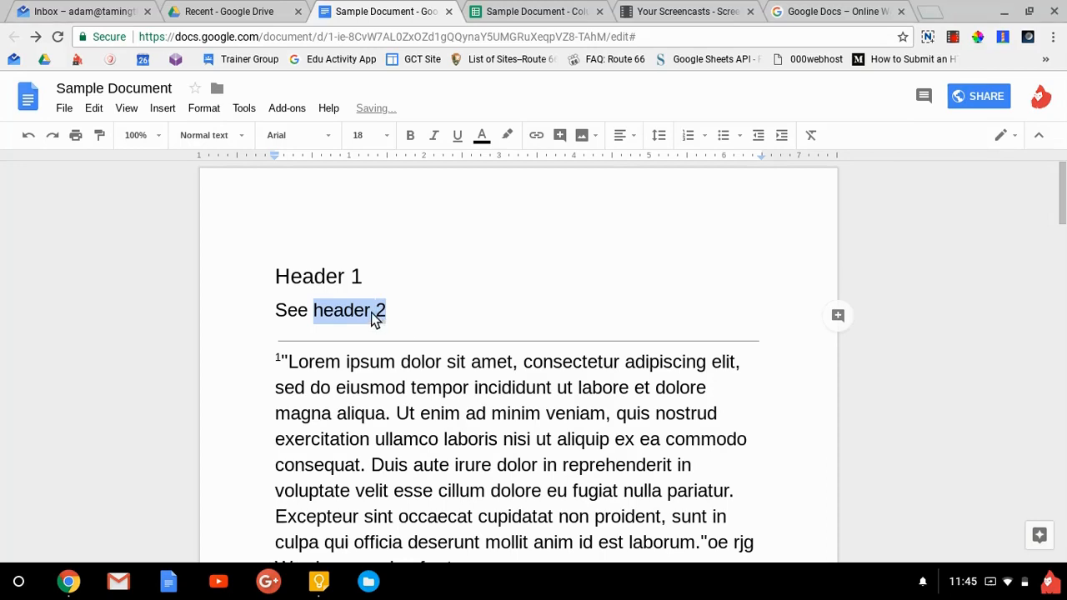
pyautogui.click(164, 112)
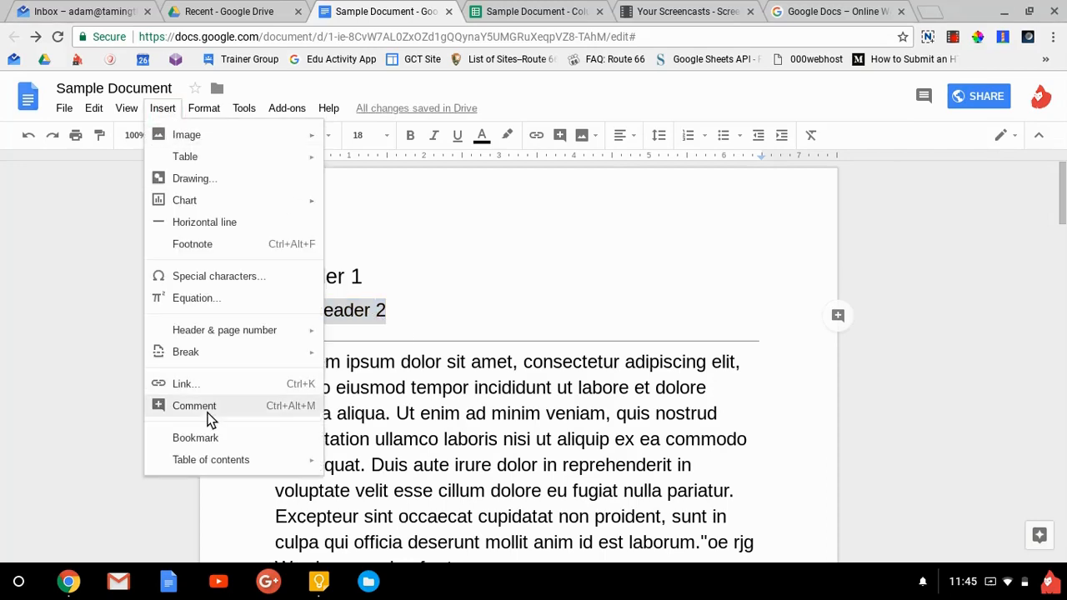
pyautogui.click(208, 384)
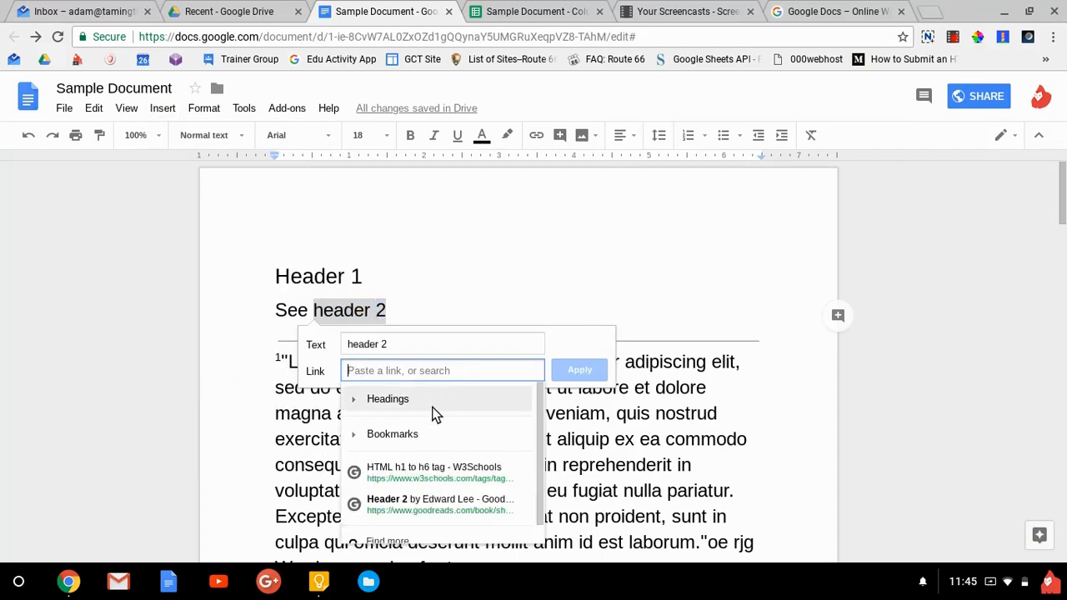
pyautogui.scroll(-1, 433, 414)
pyautogui.click(405, 416)
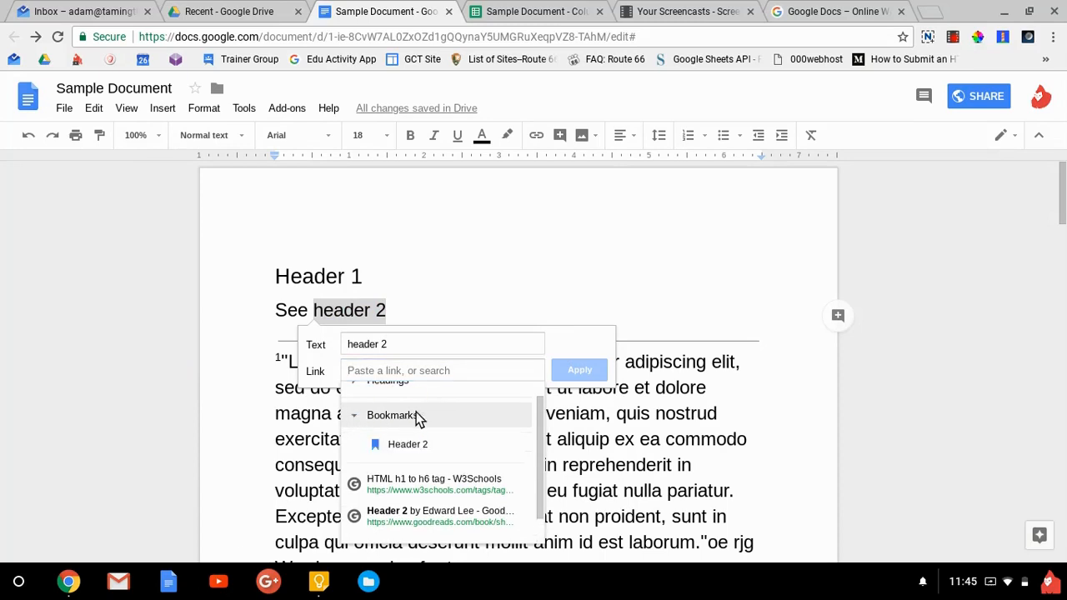
pyautogui.click(418, 454)
pyautogui.click(581, 371)
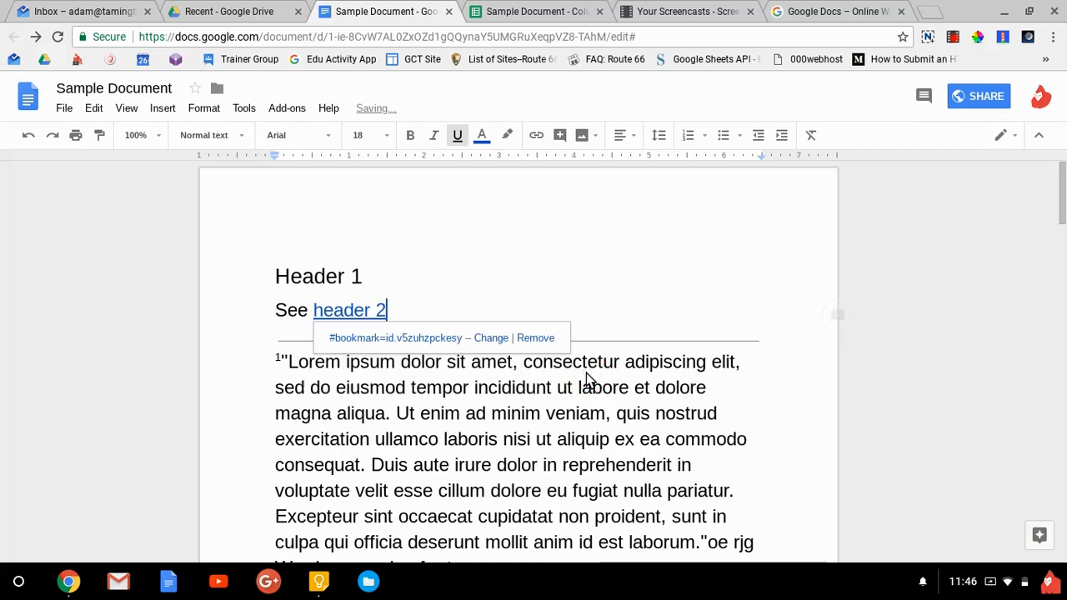
# Follow the "header 2" link to test its bookmark target and return to the start of the document.
pyautogui.click(313, 311)
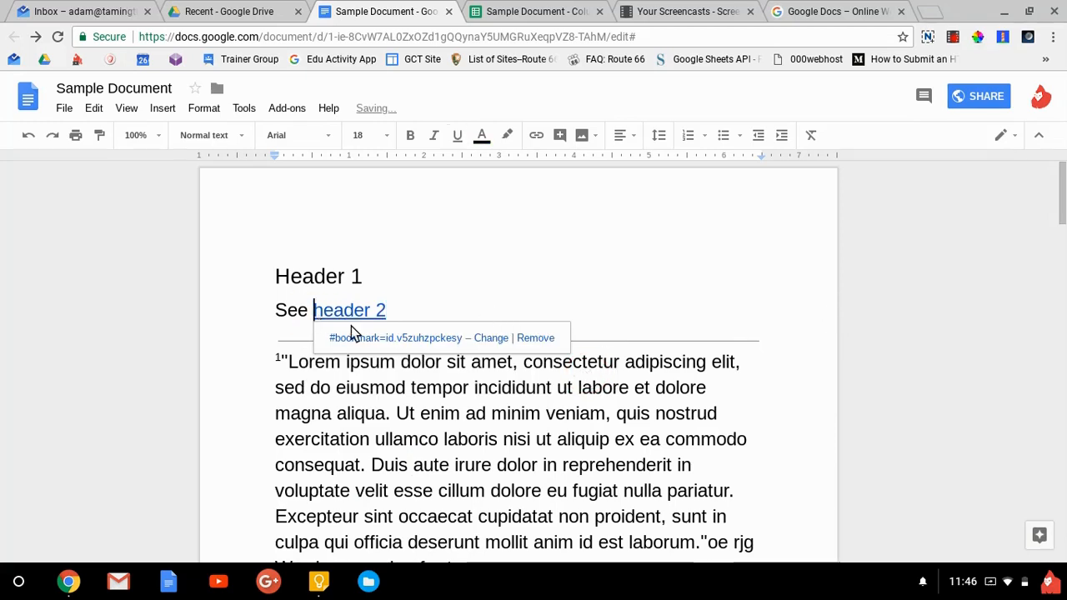
pyautogui.click(354, 337)
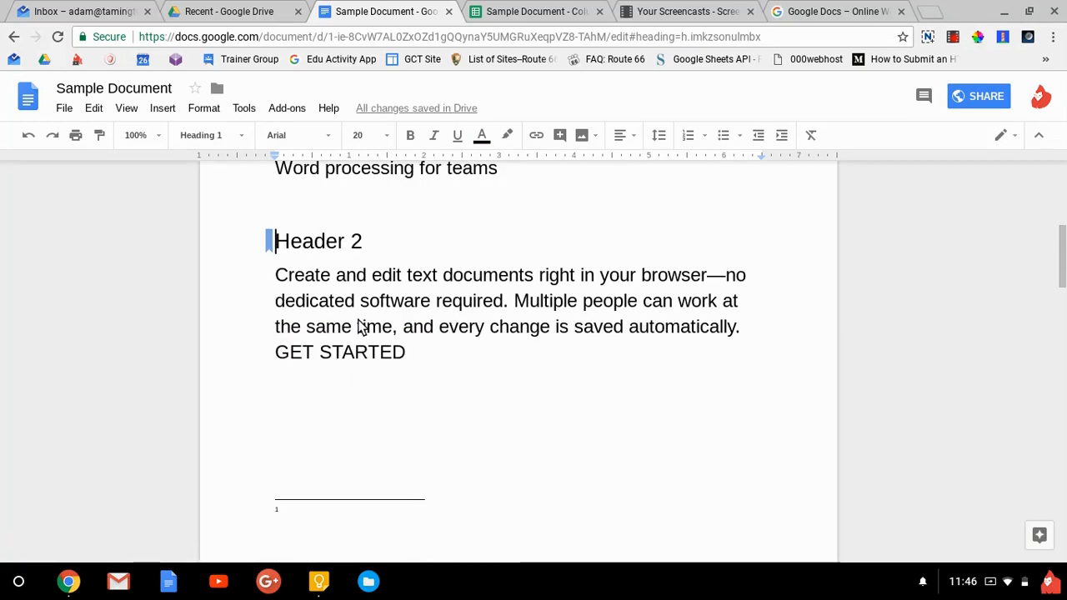
pyautogui.scroll(5, 358, 325)
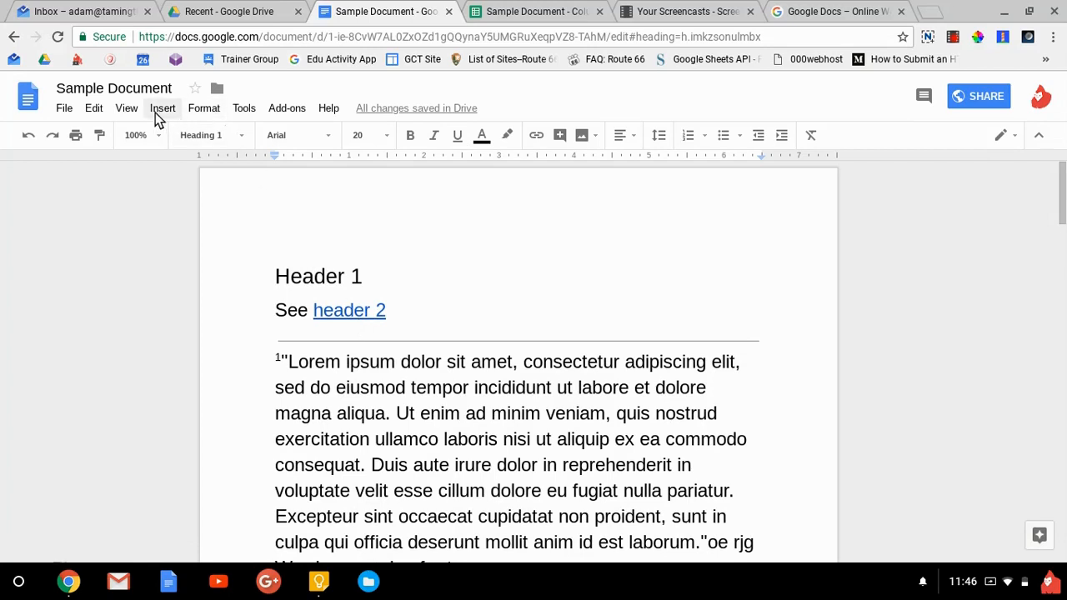
# Insert a table of contents with blue links at the cursor before Header 2.
pyautogui.click(158, 113)
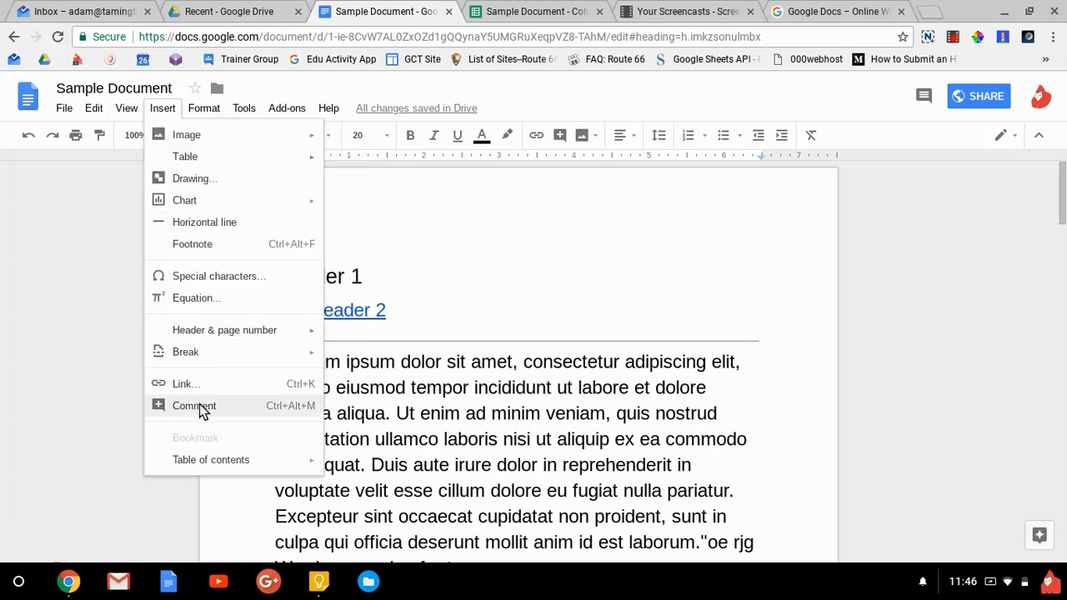
pyautogui.moveTo(226, 459)
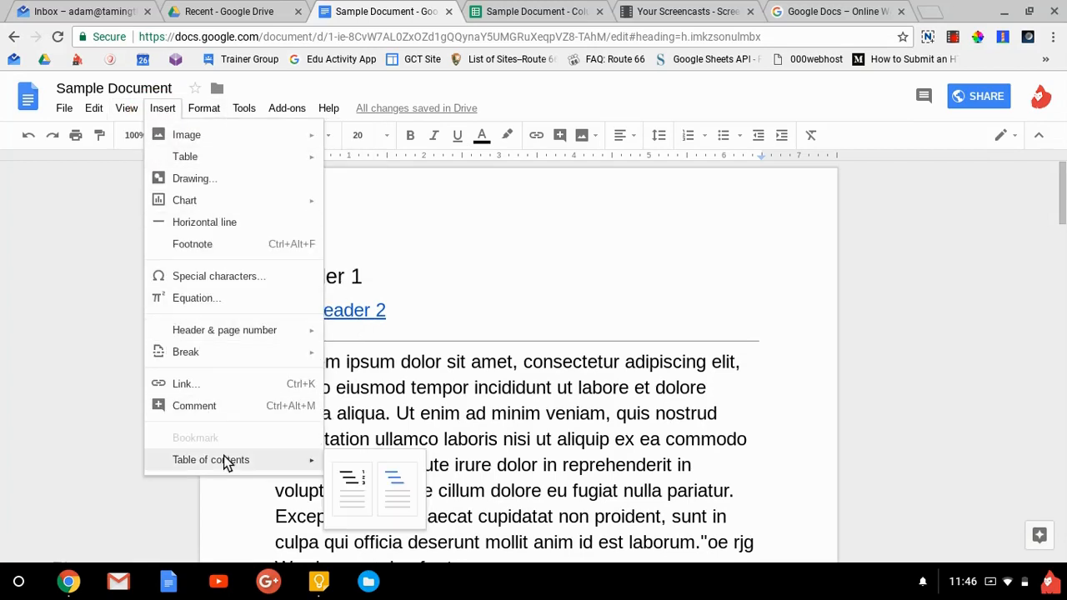
pyautogui.click(406, 488)
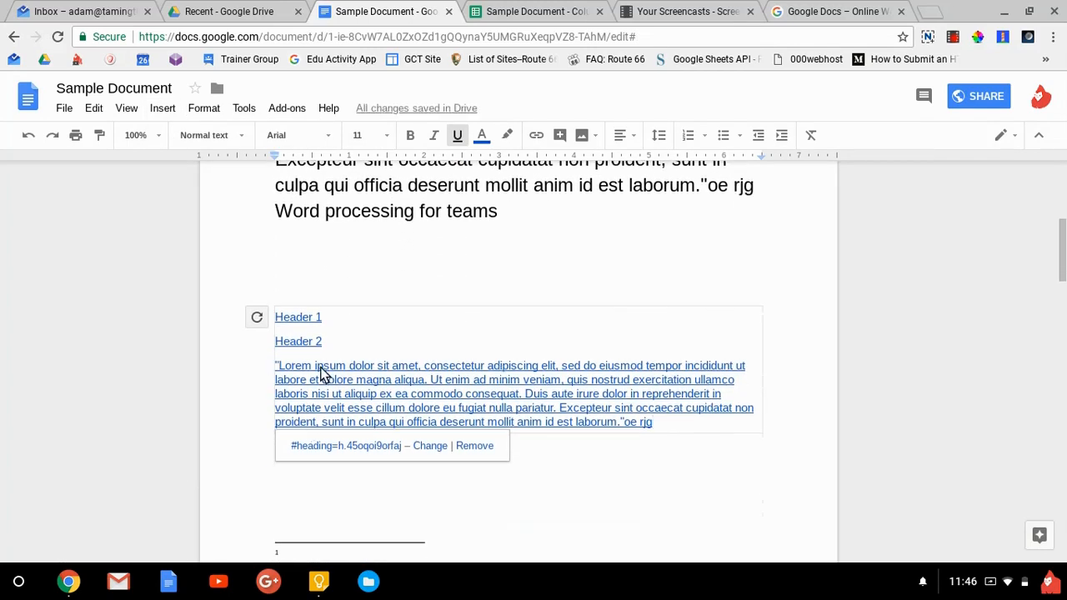
# Inspect the link of the Header 1 entry and remove the table of contents above Header 2.
pyautogui.click(346, 310)
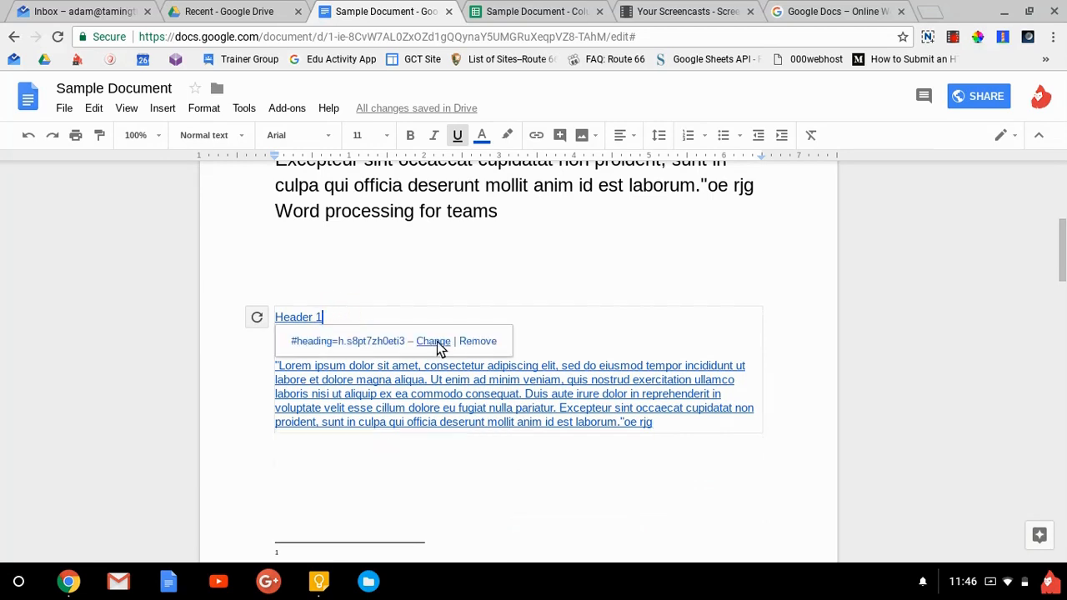
pyautogui.click(481, 346)
pyautogui.click(391, 259)
pyautogui.keyDown('shift'); pyautogui.click(340, 377); pyautogui.keyUp('shift')
pyautogui.click(342, 448)
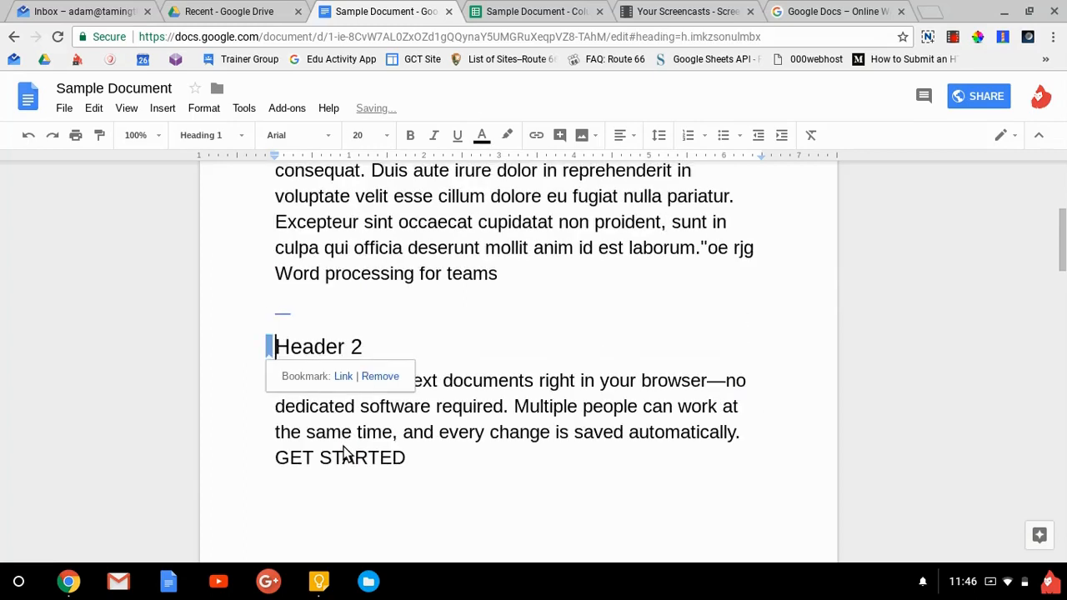
# Show the document outline beside the page.
pyautogui.scroll(4, 345, 450)
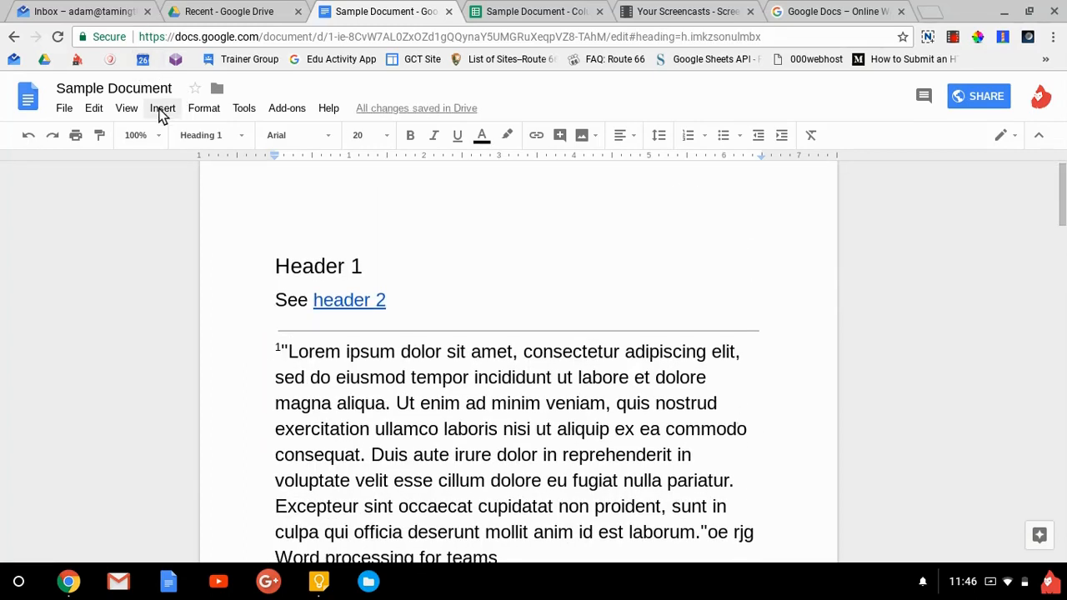
pyautogui.click(161, 111)
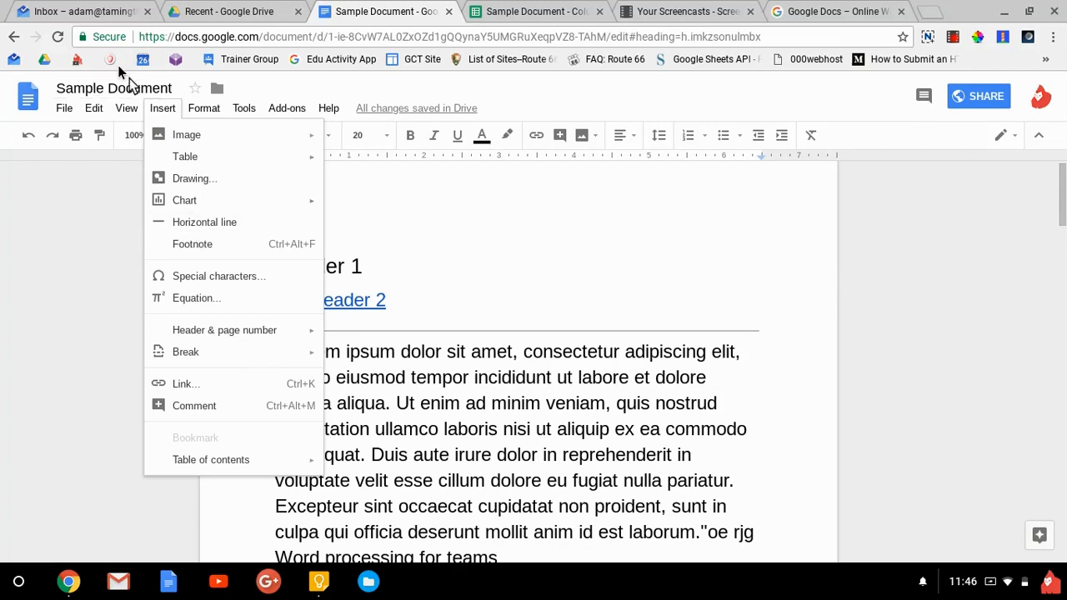
pyautogui.moveTo(125, 108)
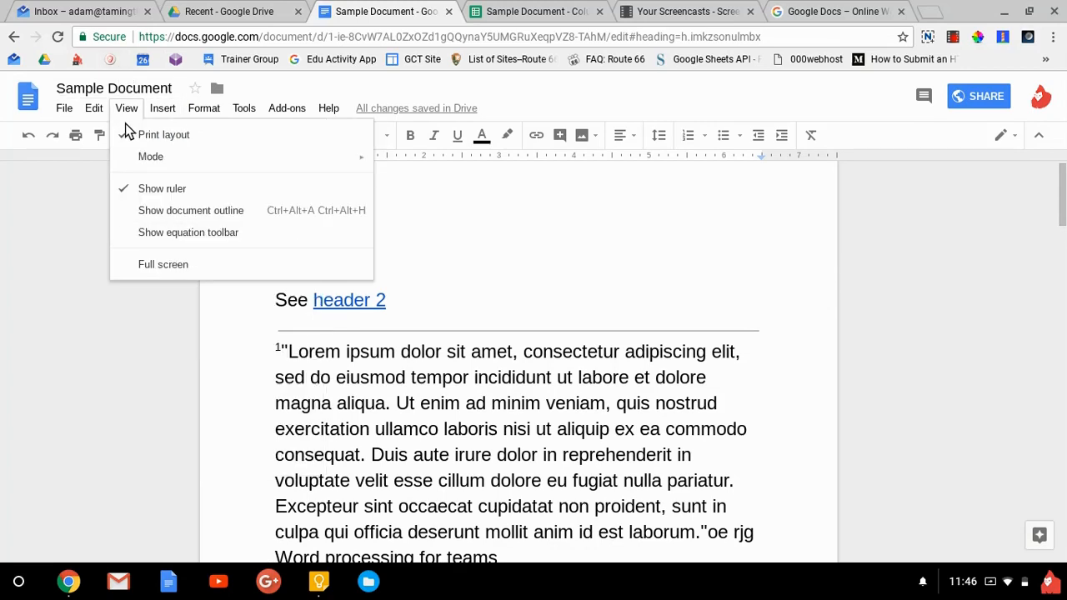
pyautogui.click(169, 214)
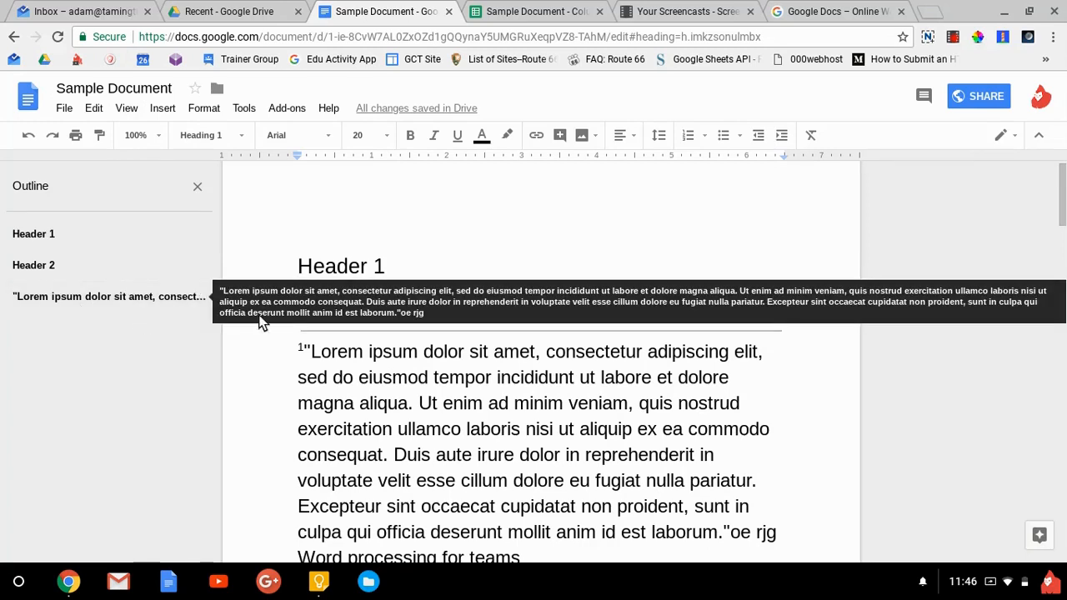
pyautogui.scroll(-3, 400, 414)
pyautogui.scroll(-1, 399, 414)
pyautogui.scroll(1, 399, 413)
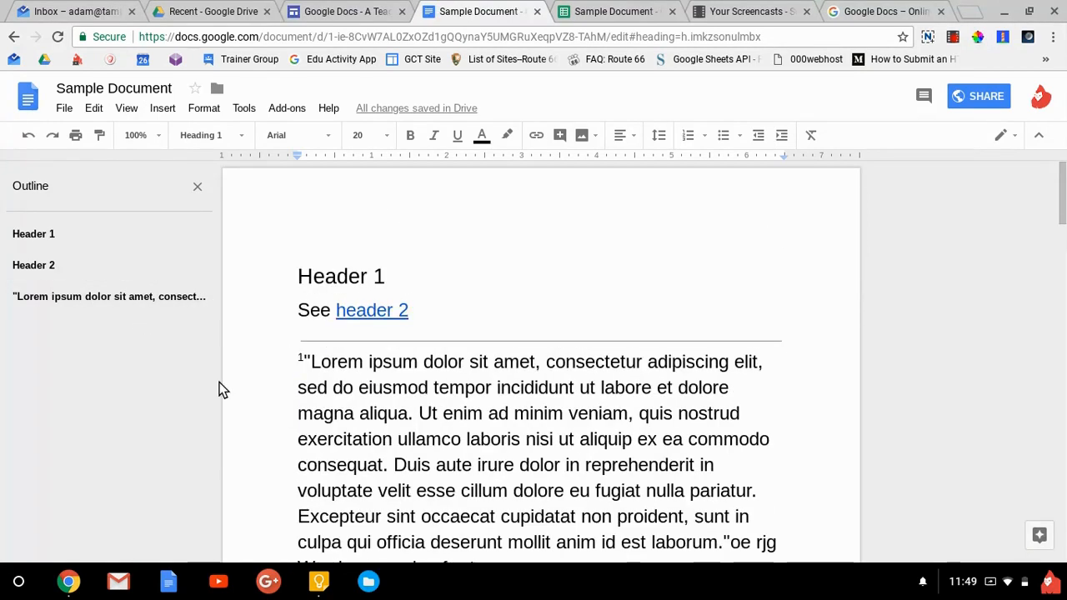
# Review the formatting choices for text, capitalization, paragraph styles, alignment and line spacing.
pyautogui.click(203, 113)
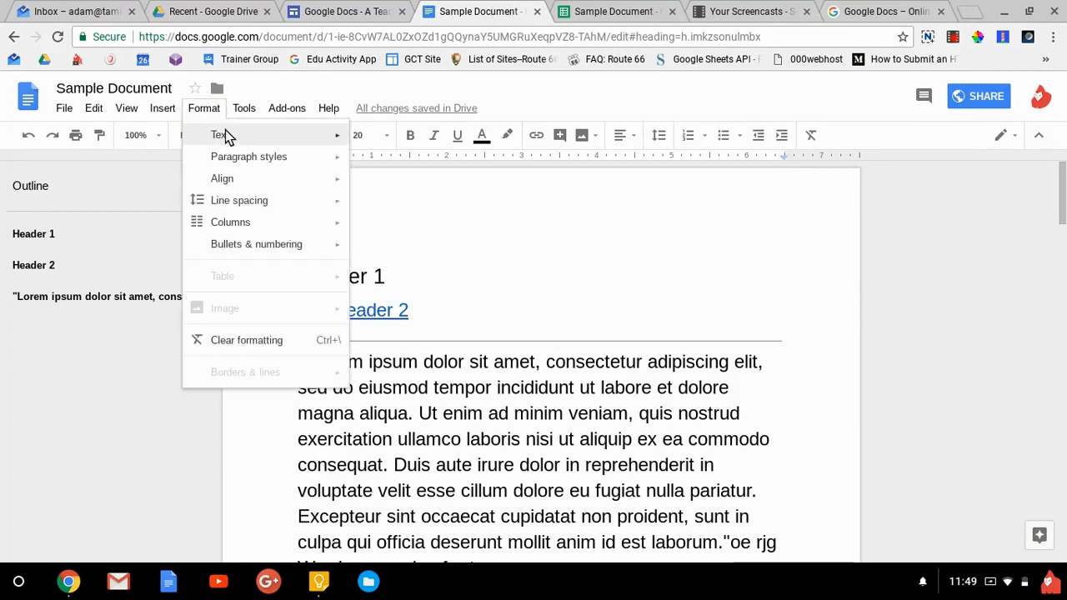
pyautogui.moveTo(231, 141)
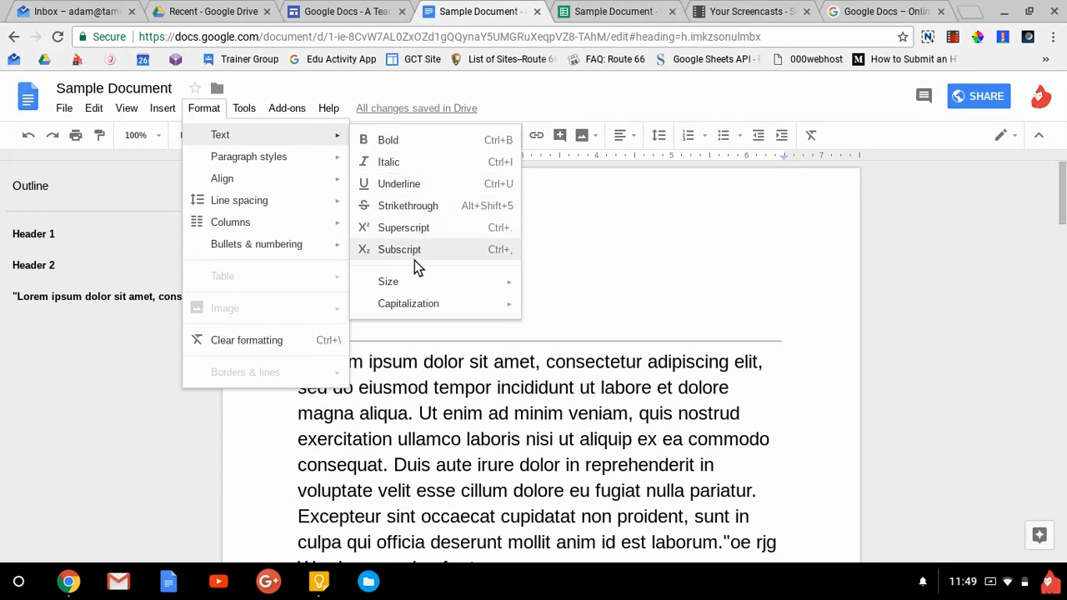
pyautogui.moveTo(410, 304)
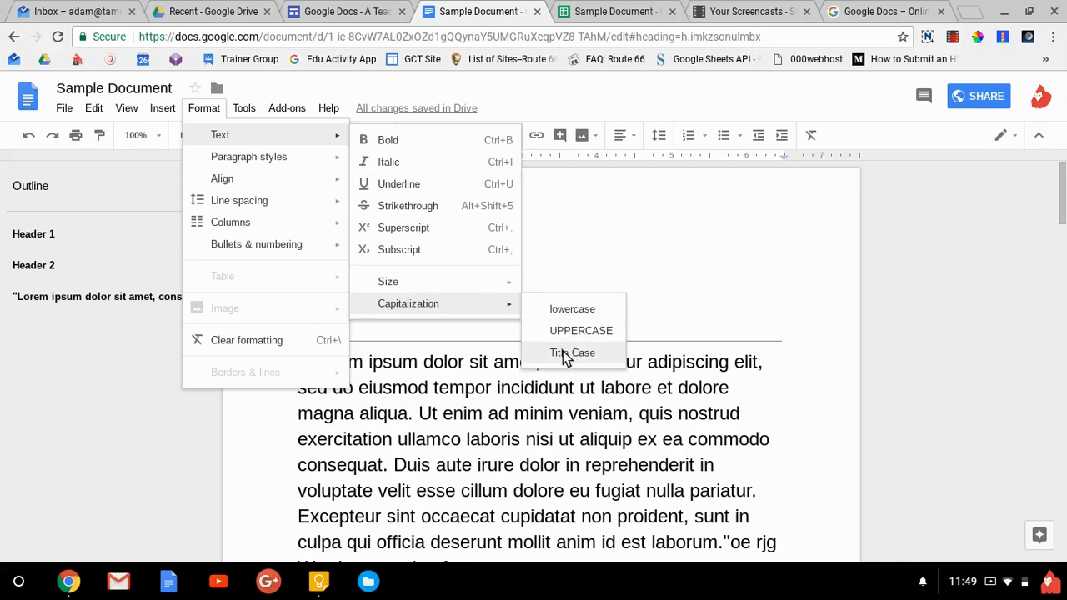
pyautogui.moveTo(459, 287)
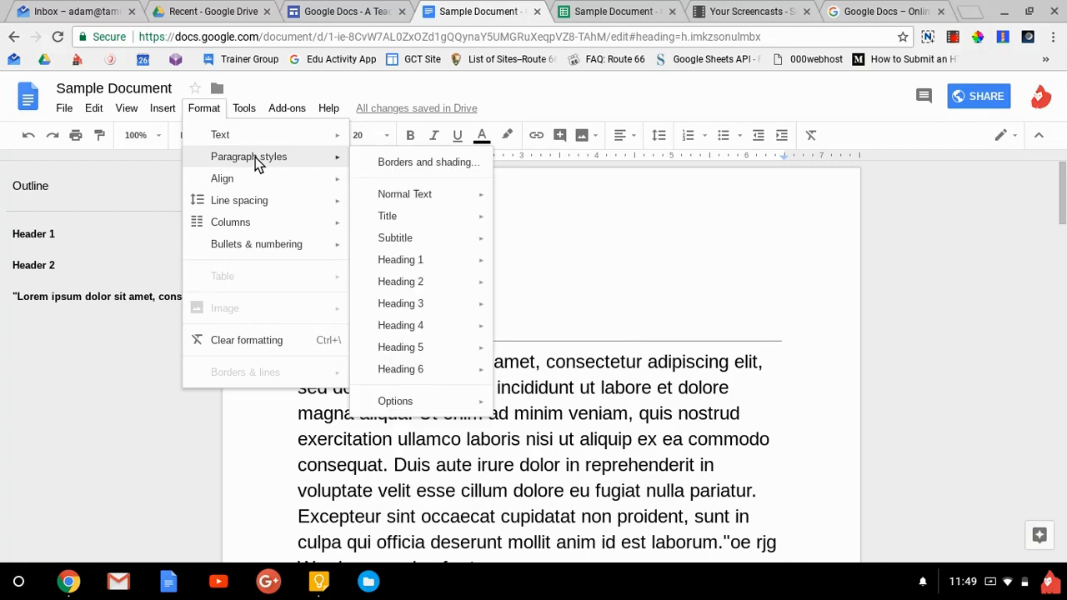
pyautogui.moveTo(261, 180)
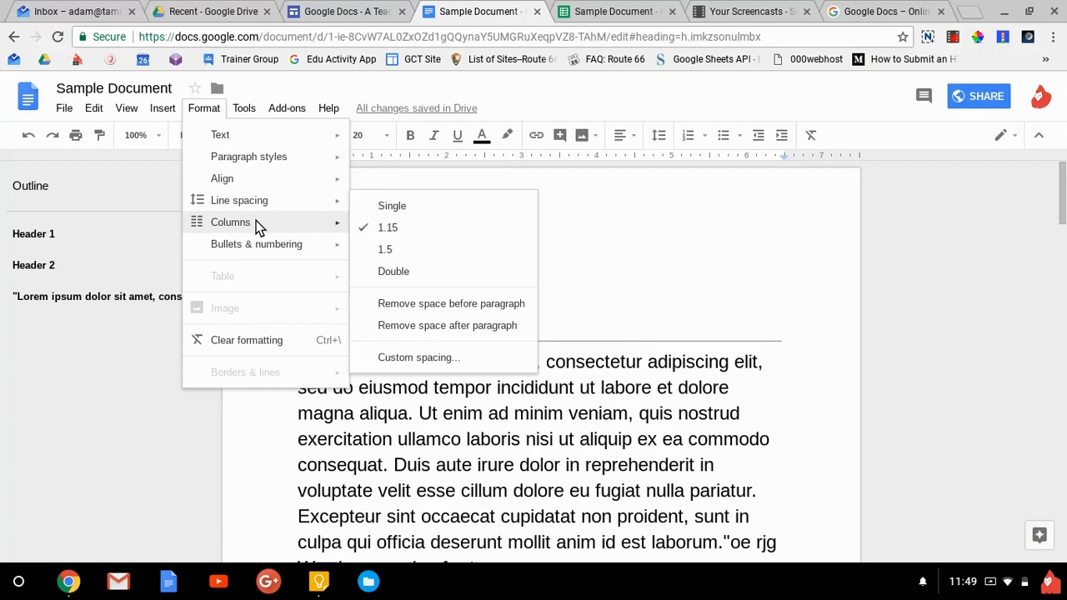
pyautogui.moveTo(259, 229)
pyautogui.moveTo(286, 201)
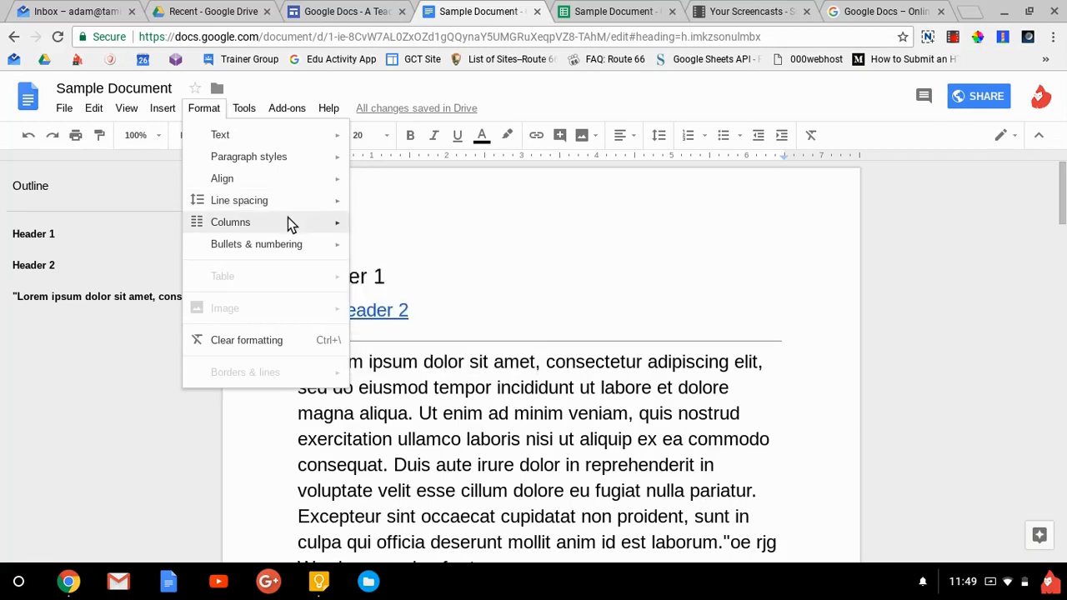
# Examine the choices for the number of columns without applying any, and review the bulleted list options.
pyautogui.moveTo(290, 223)
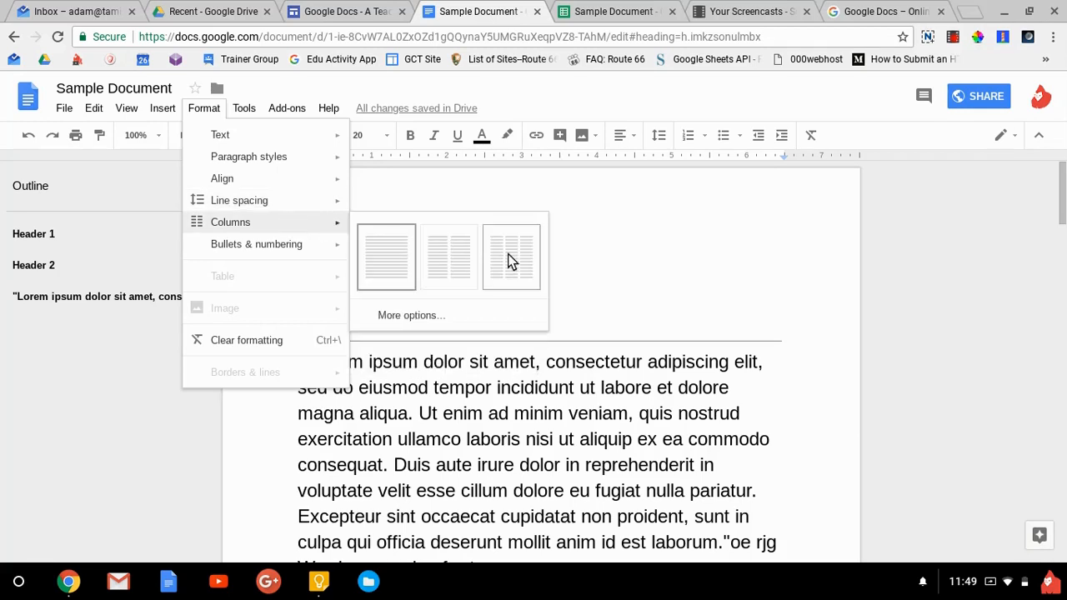
pyautogui.click(454, 318)
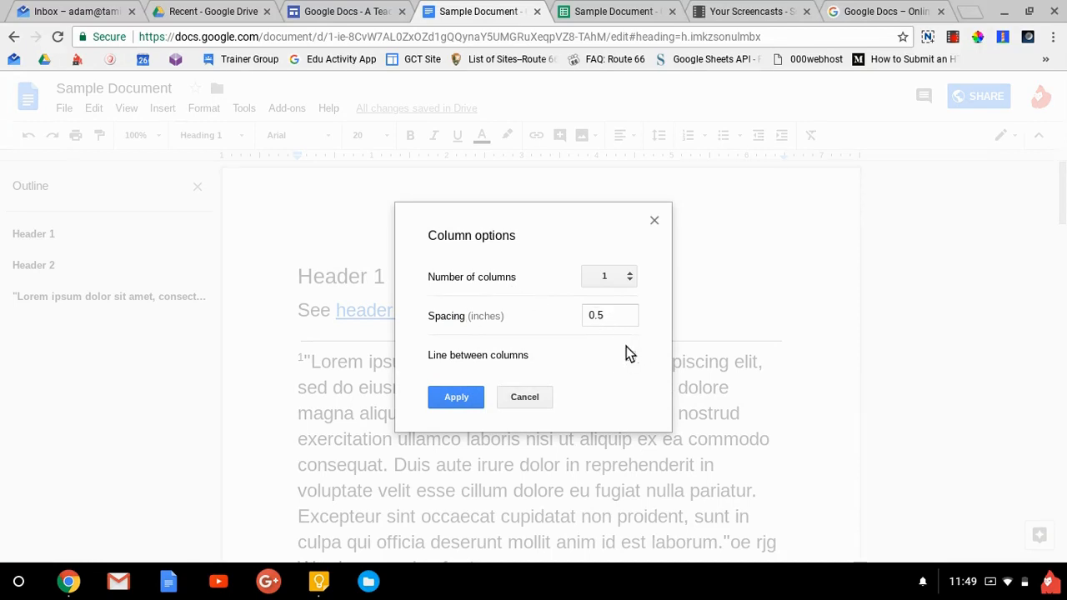
pyautogui.click(608, 283)
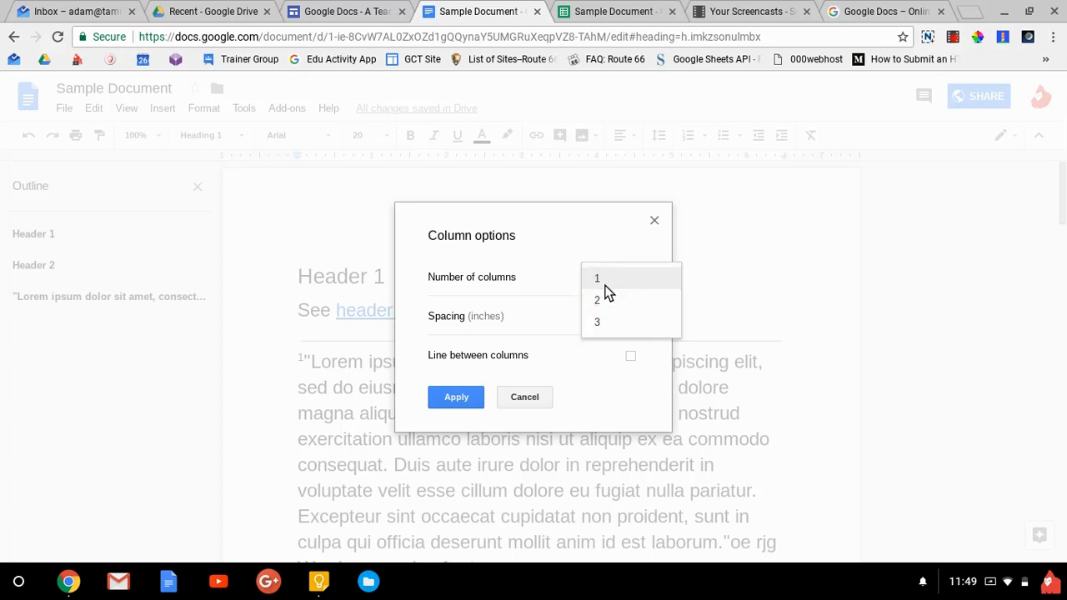
pyautogui.click(527, 399)
pyautogui.click(212, 114)
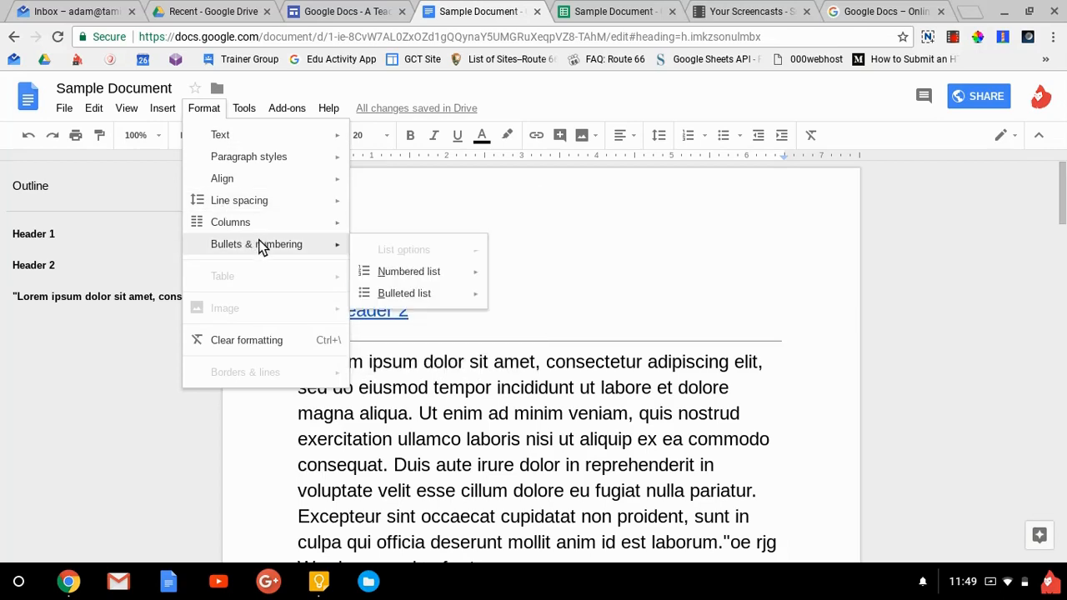
pyautogui.moveTo(405, 298)
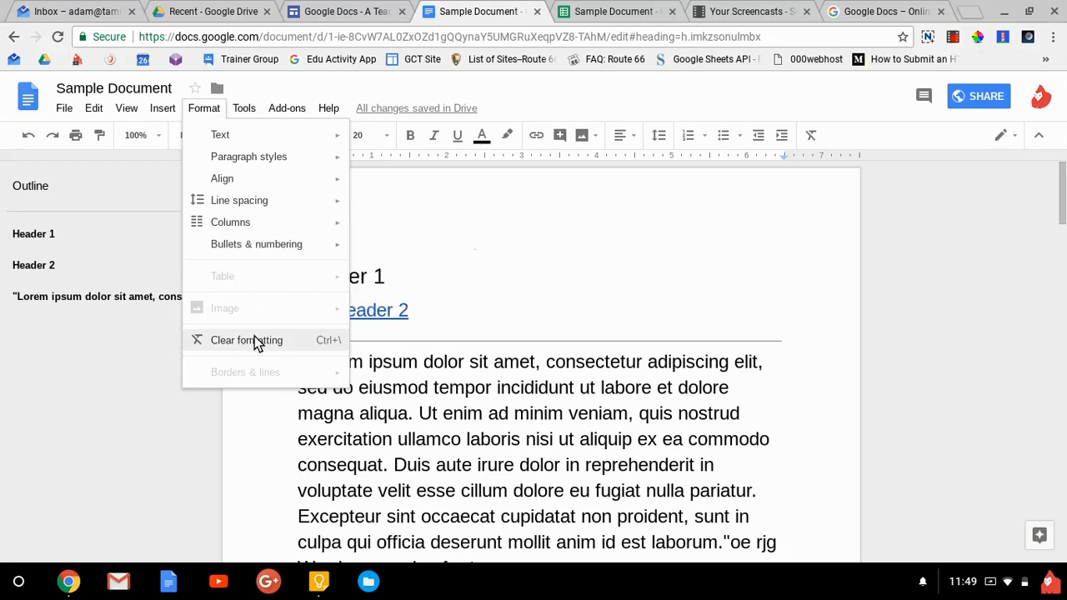
# Search the web for "puppies" images and insert a picture of two puppies directly after Header 1.
pyautogui.click(490, 248)
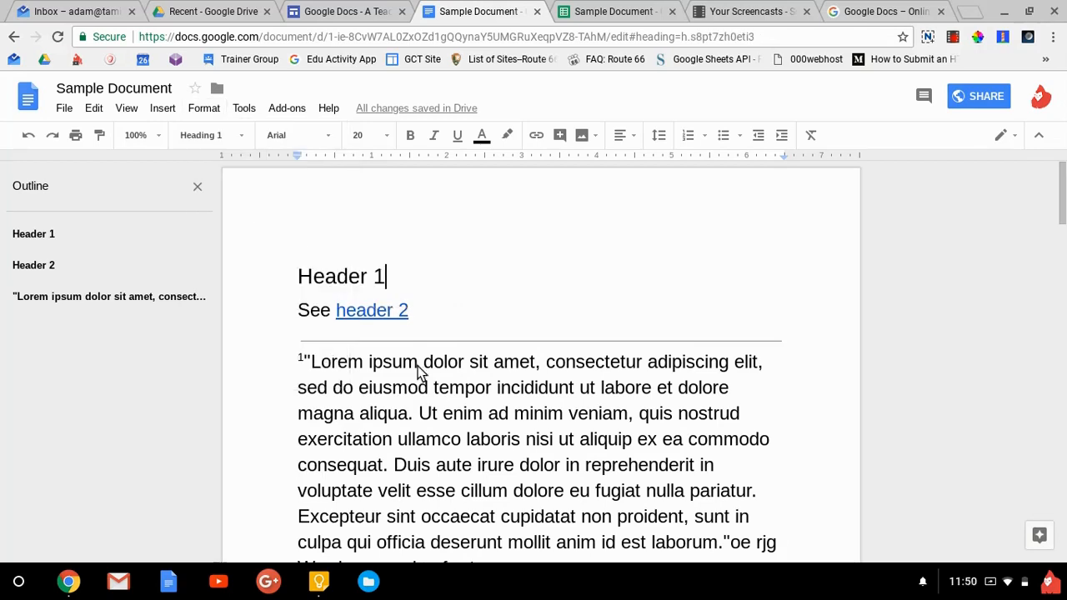
pyautogui.click(162, 109)
pyautogui.moveTo(183, 136)
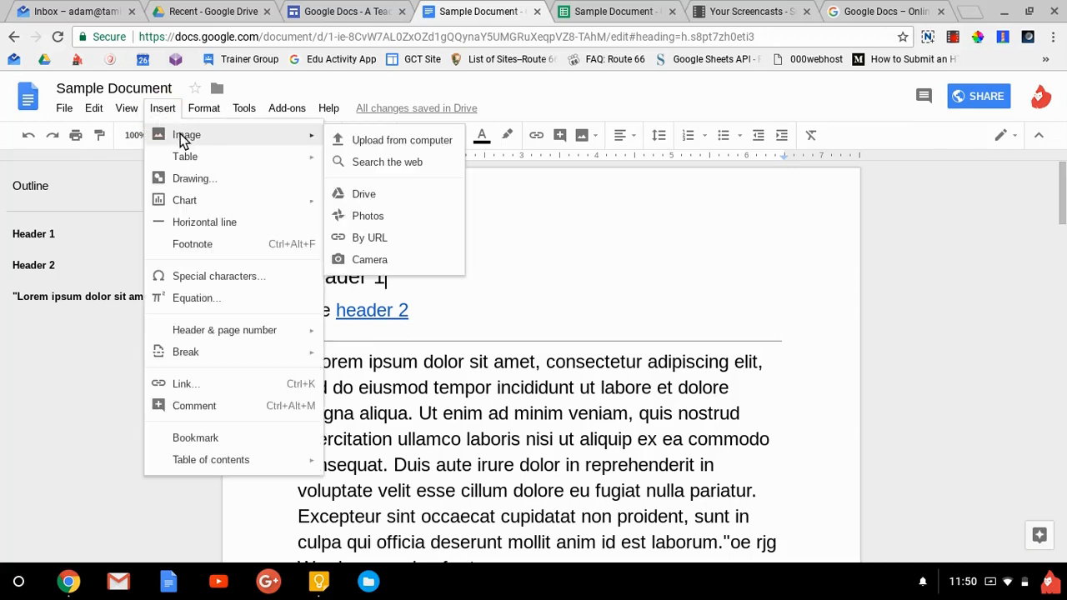
pyautogui.click(369, 162)
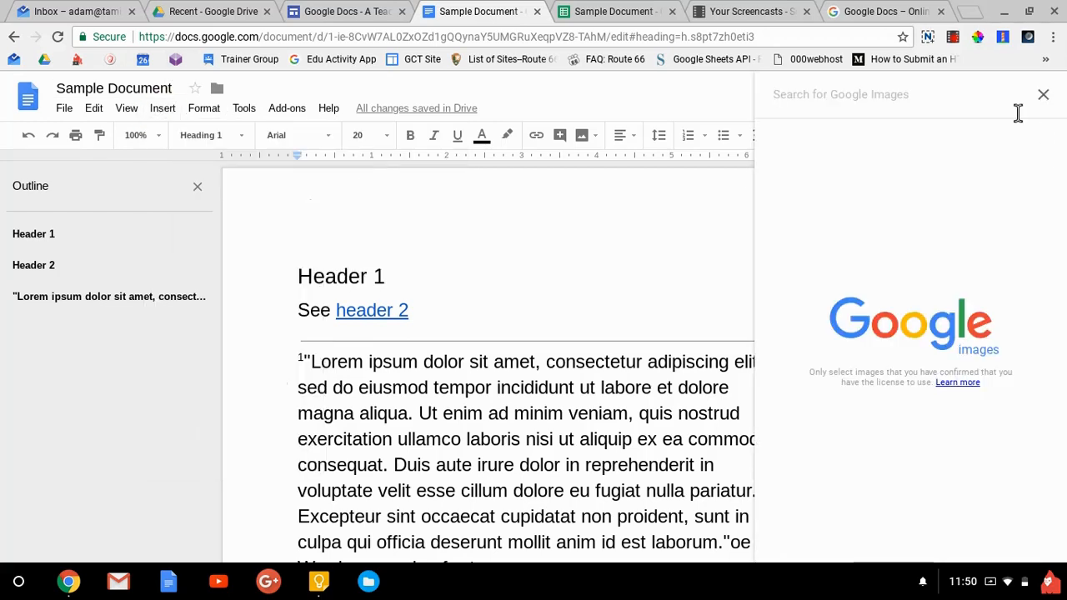
pyautogui.write('puppies')
pyautogui.press('Return')
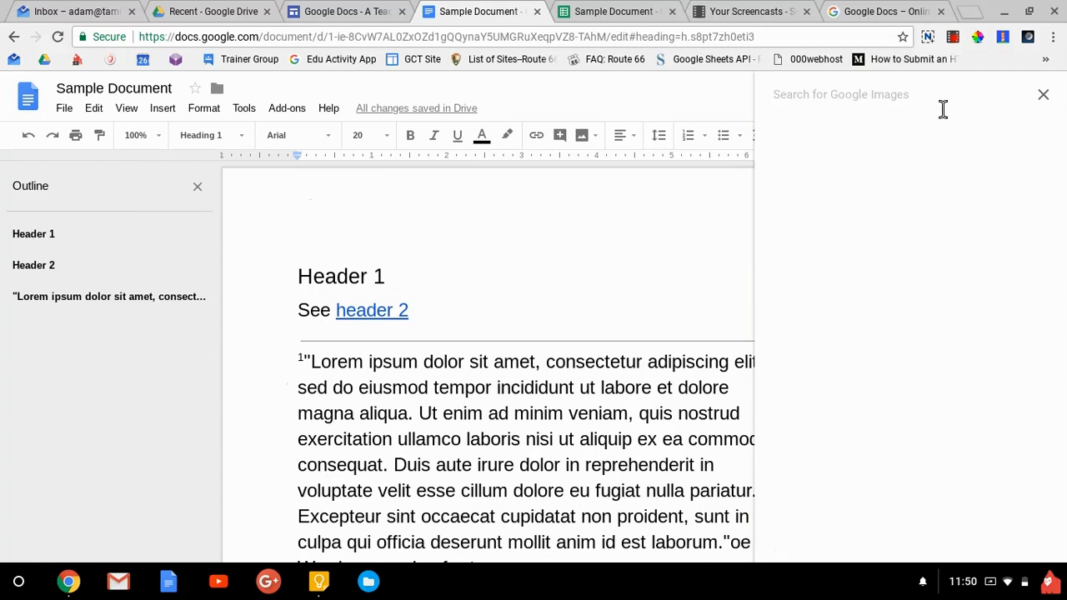
pyautogui.doubleClick(871, 187)
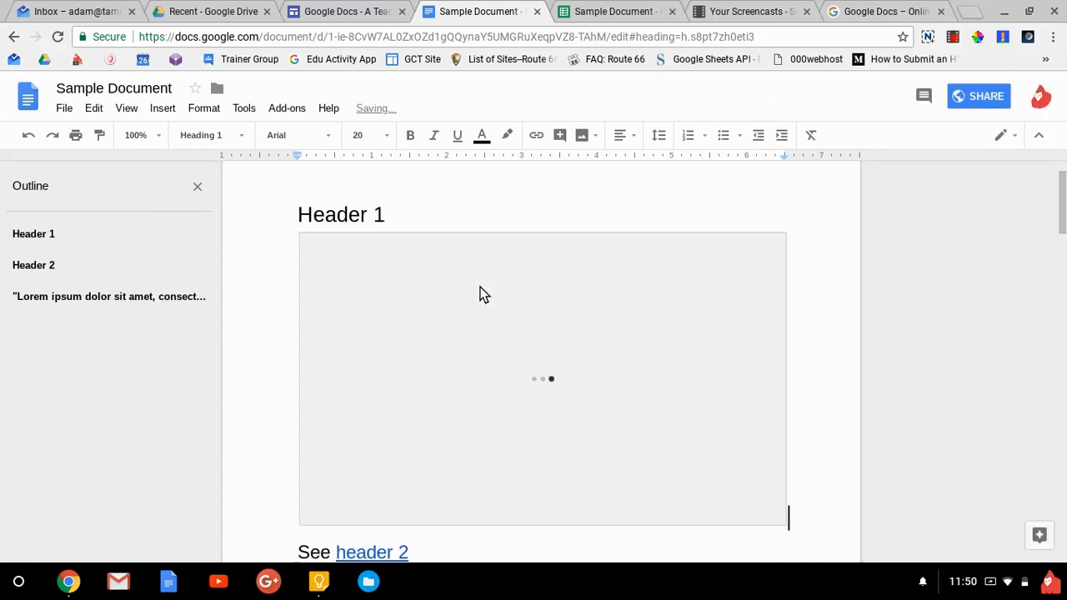
# Recolor the puppy image with the light red Light 2 option and leave its transparency at 0%.
pyautogui.click(422, 292)
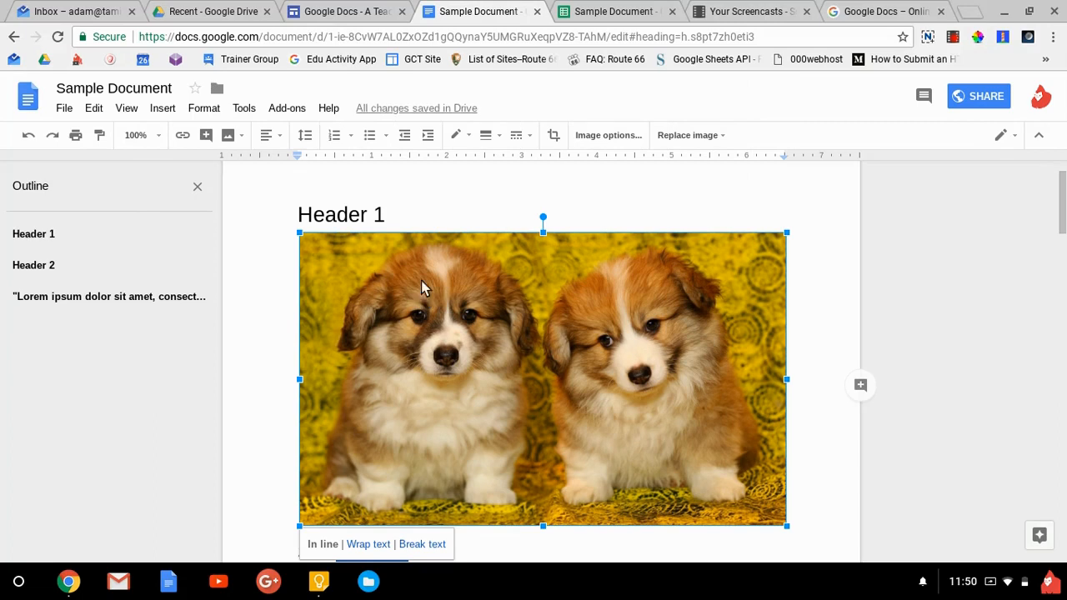
pyautogui.click(206, 110)
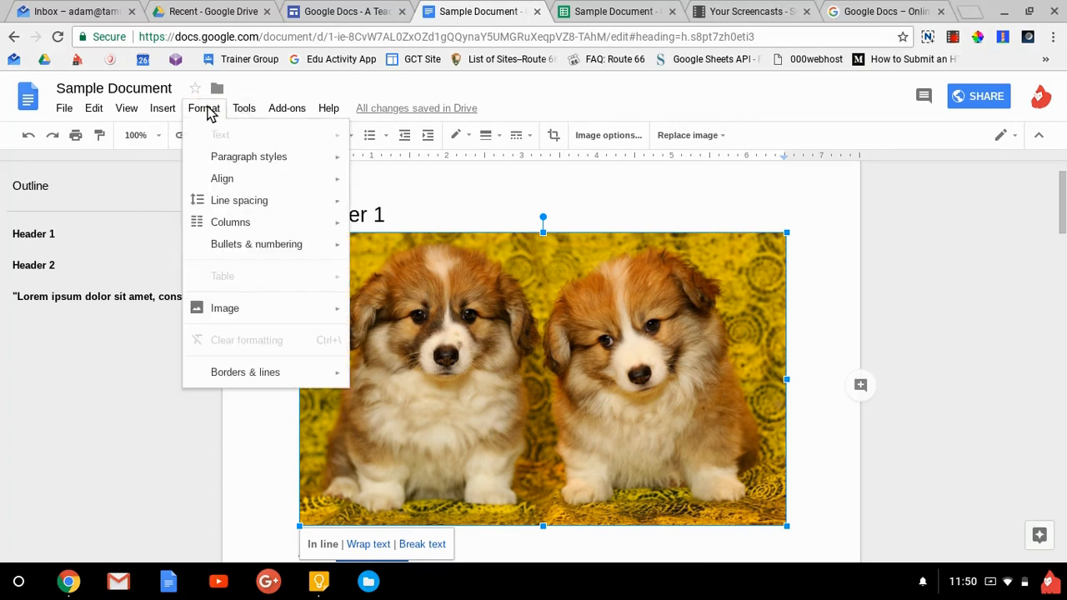
pyautogui.moveTo(330, 316)
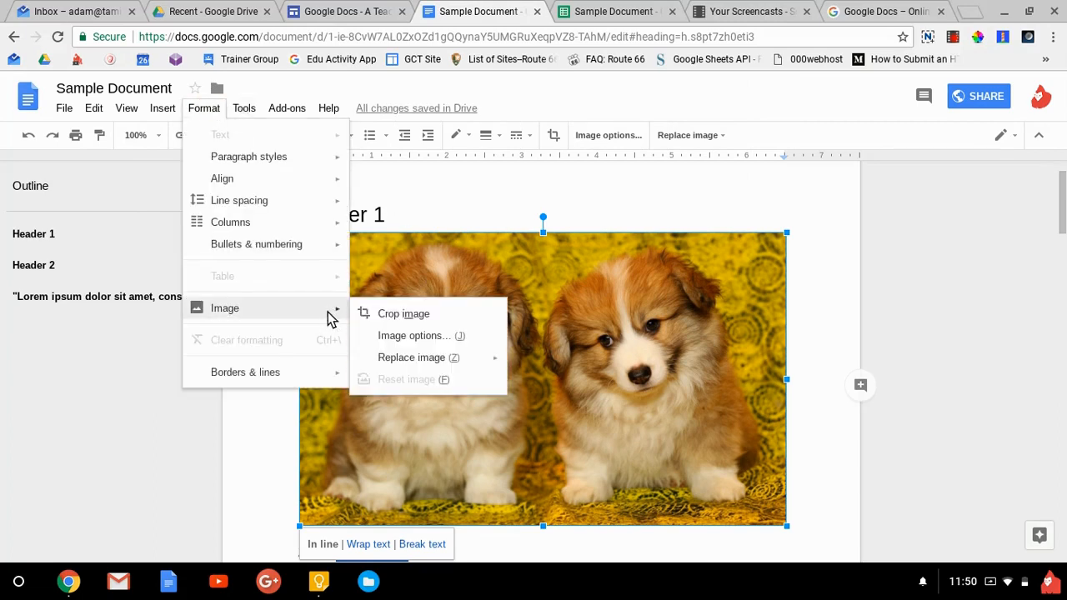
pyautogui.click(425, 342)
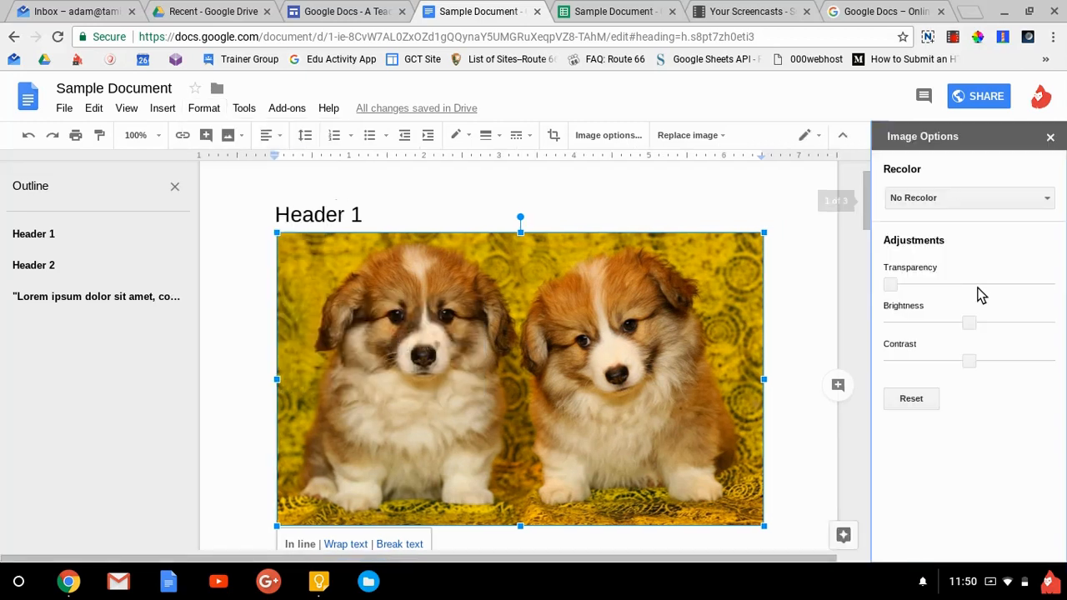
pyautogui.click(960, 191)
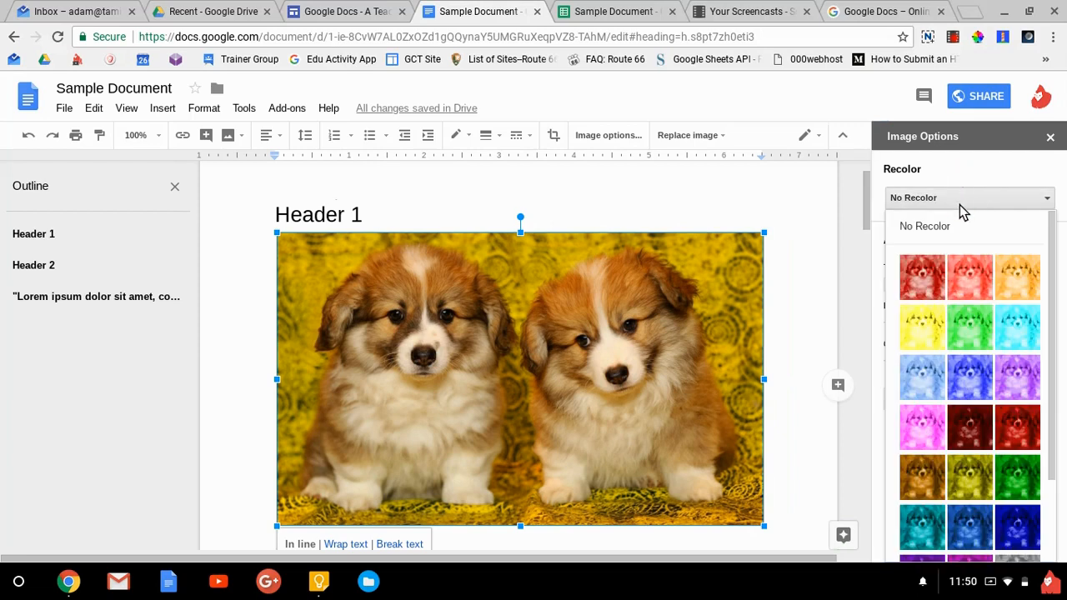
pyautogui.click(961, 280)
pyautogui.click(970, 198)
pyautogui.click(969, 197)
pyautogui.moveTo(892, 285)
pyautogui.mouseDown()
pyautogui.moveTo(969, 288)
pyautogui.moveTo(891, 286)
pyautogui.mouseUp()
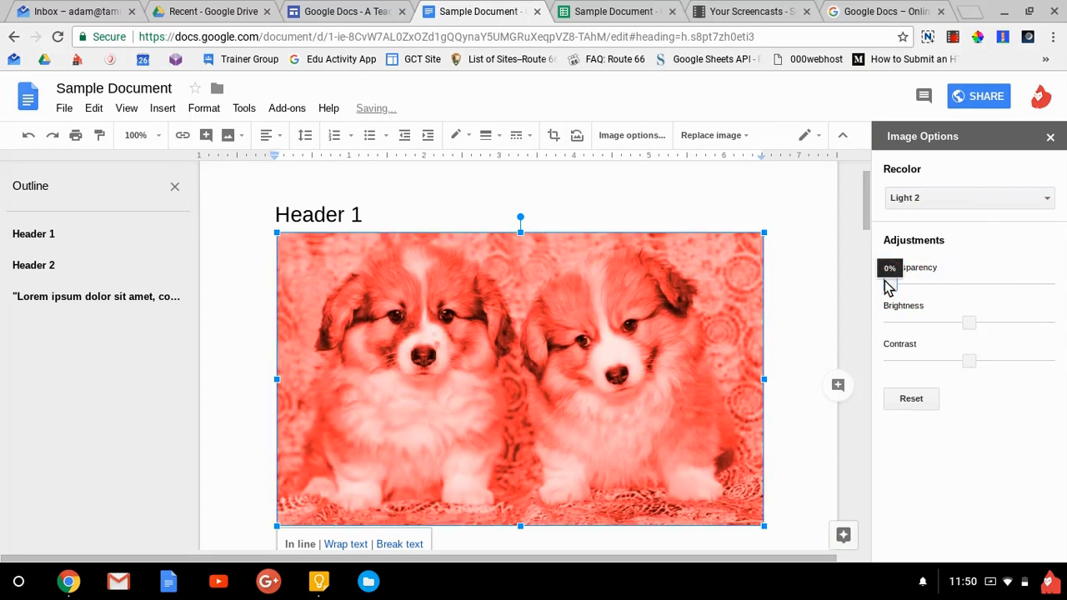
pyautogui.click(1050, 137)
pyautogui.click(494, 209)
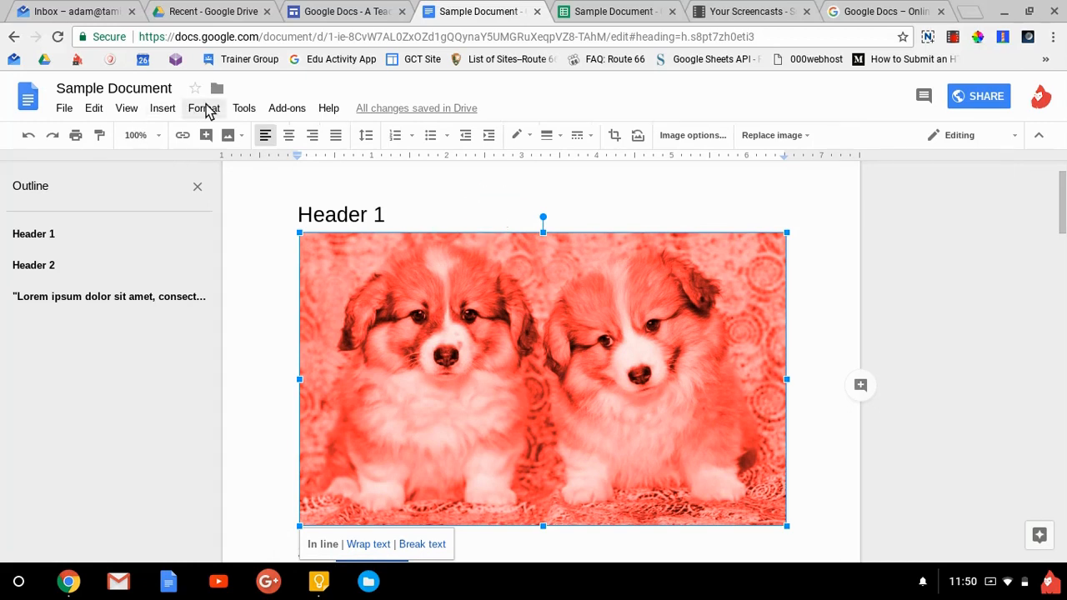
# Review the image and border weight options available for the puppy image, and select the "1" in Header 1.
pyautogui.click(204, 110)
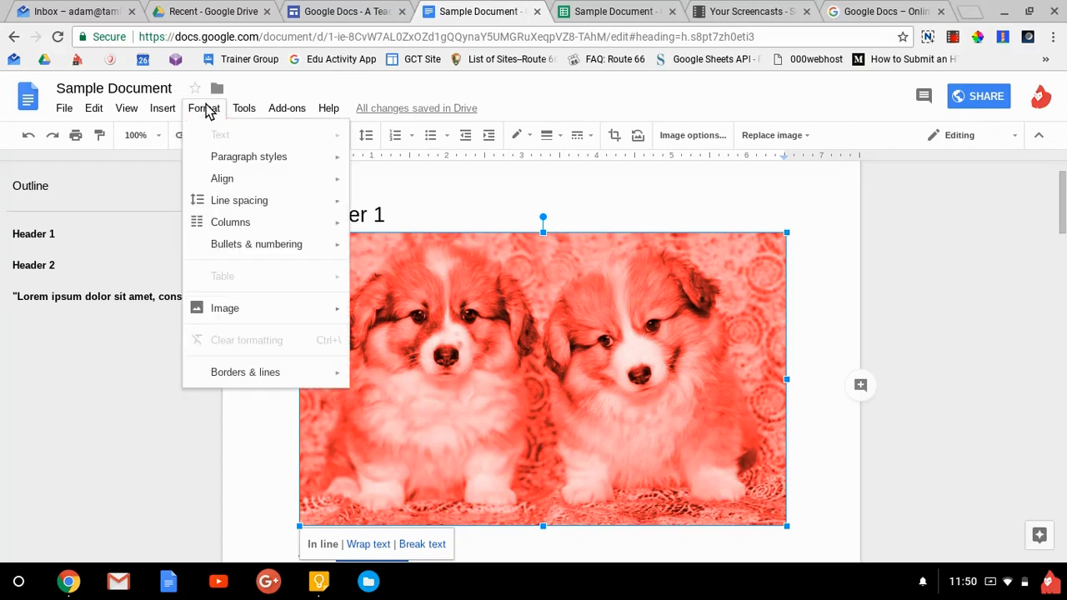
pyautogui.moveTo(272, 316)
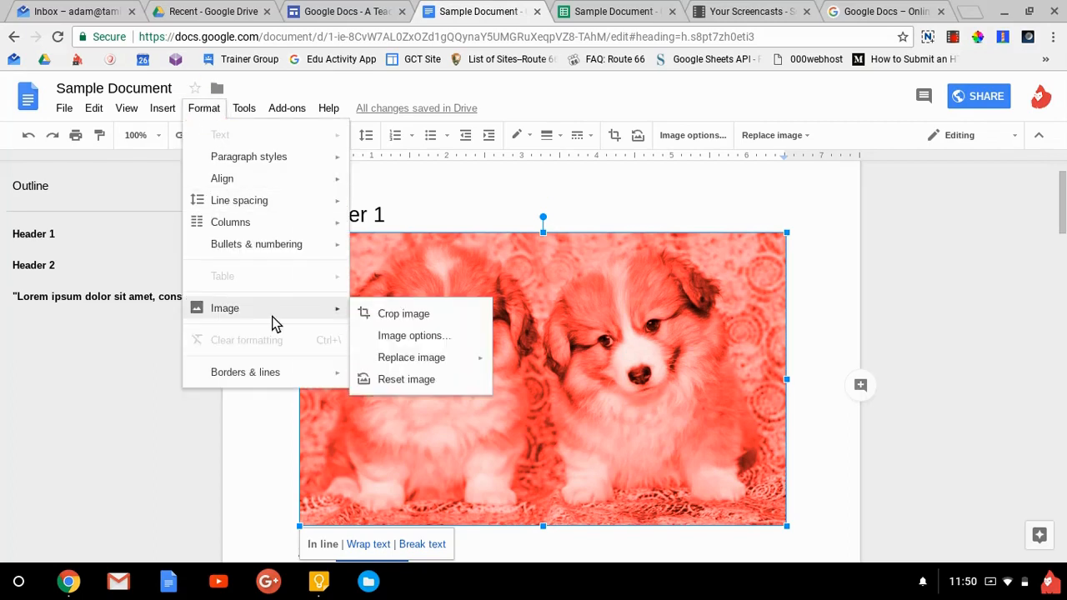
pyautogui.click(291, 373)
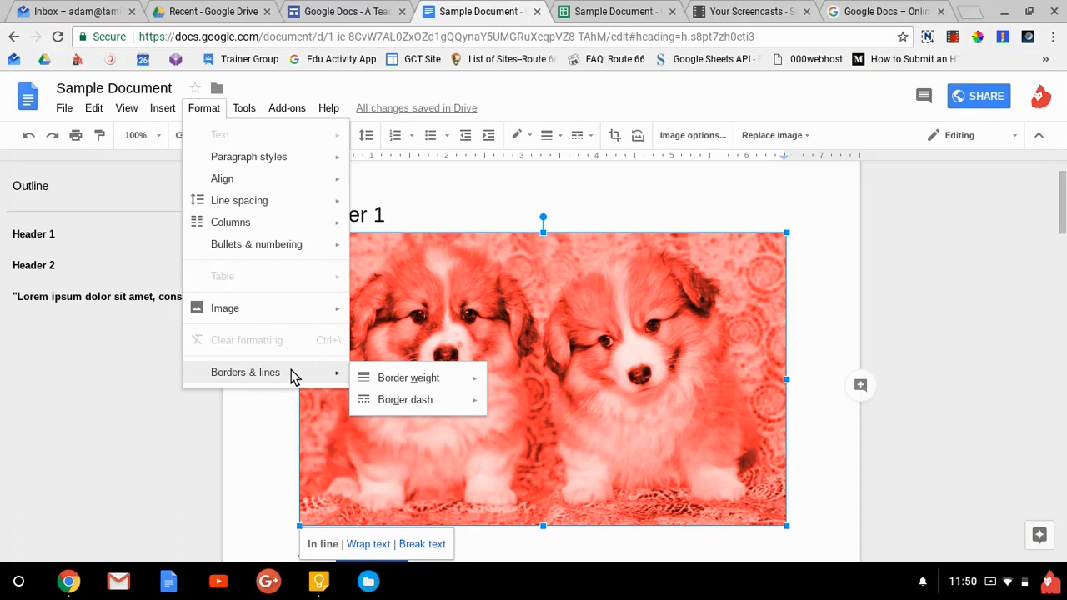
pyautogui.moveTo(413, 380)
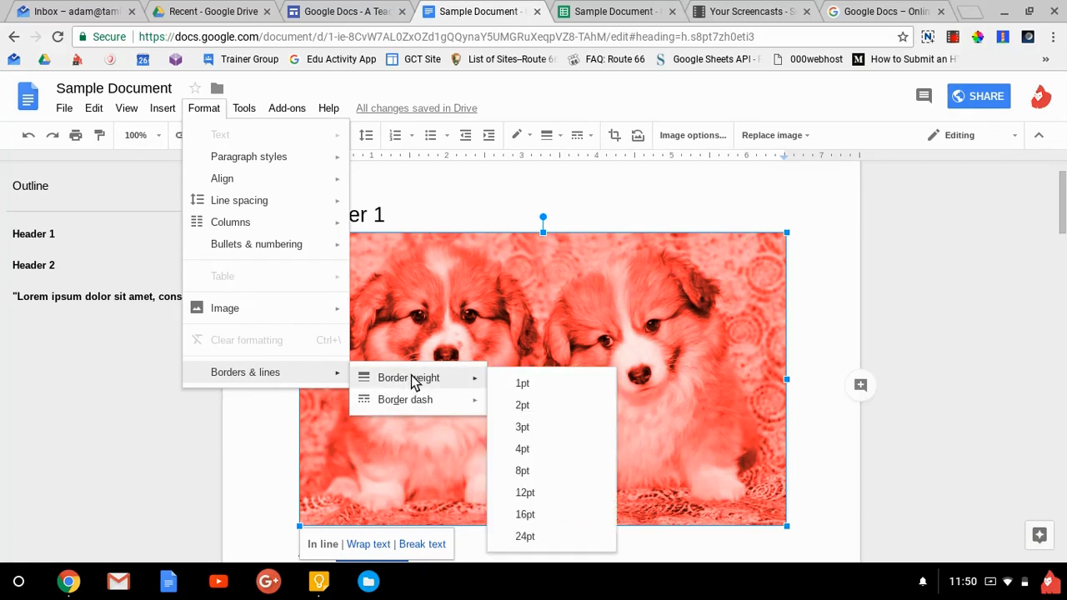
pyautogui.click(415, 196)
pyautogui.doubleClick(415, 200)
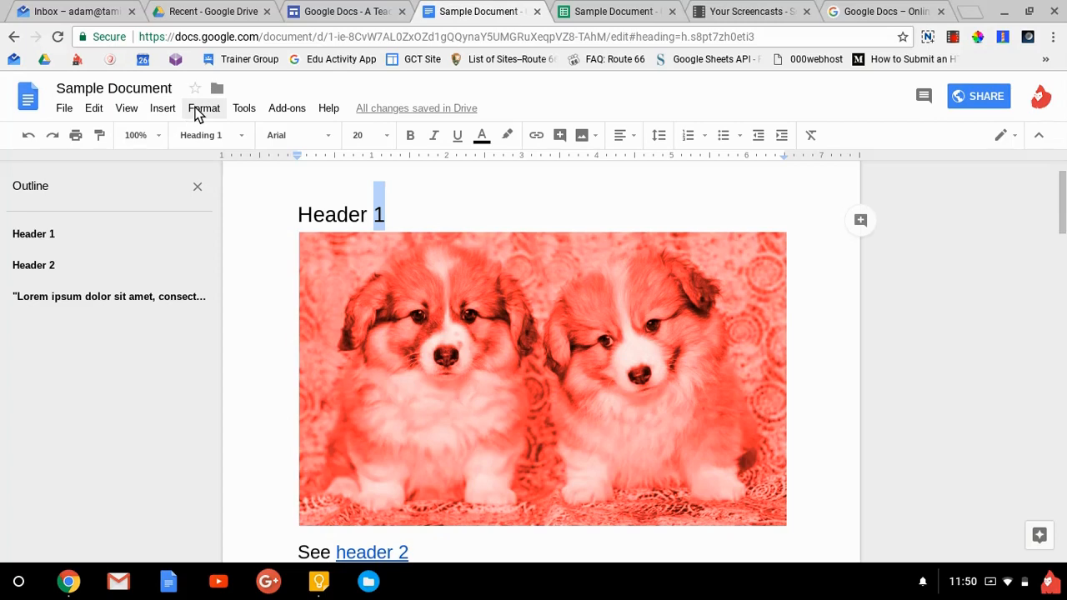
pyautogui.click(243, 112)
pyautogui.click(241, 111)
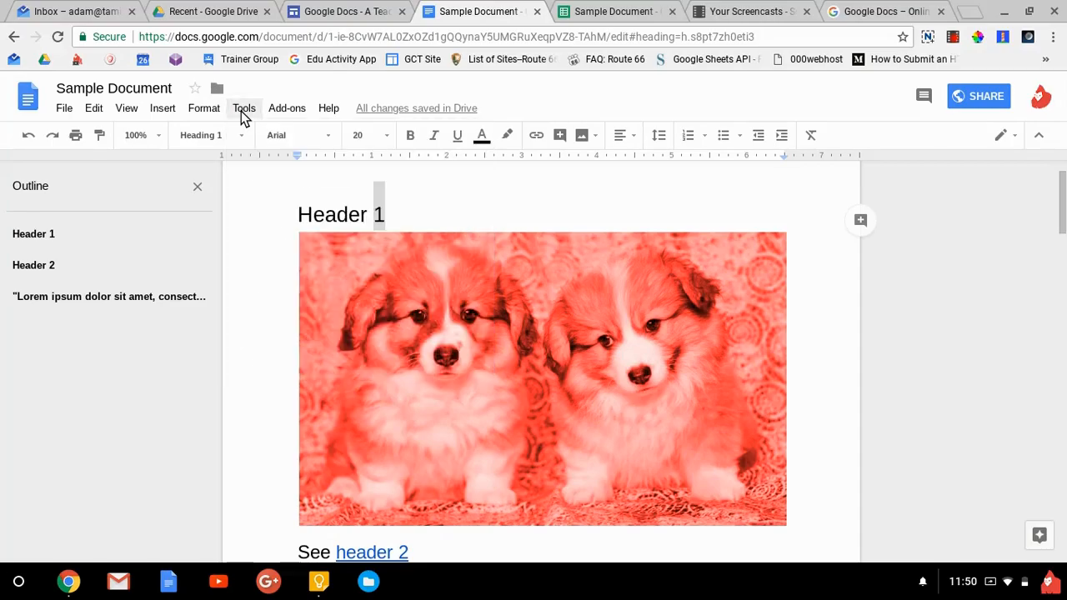